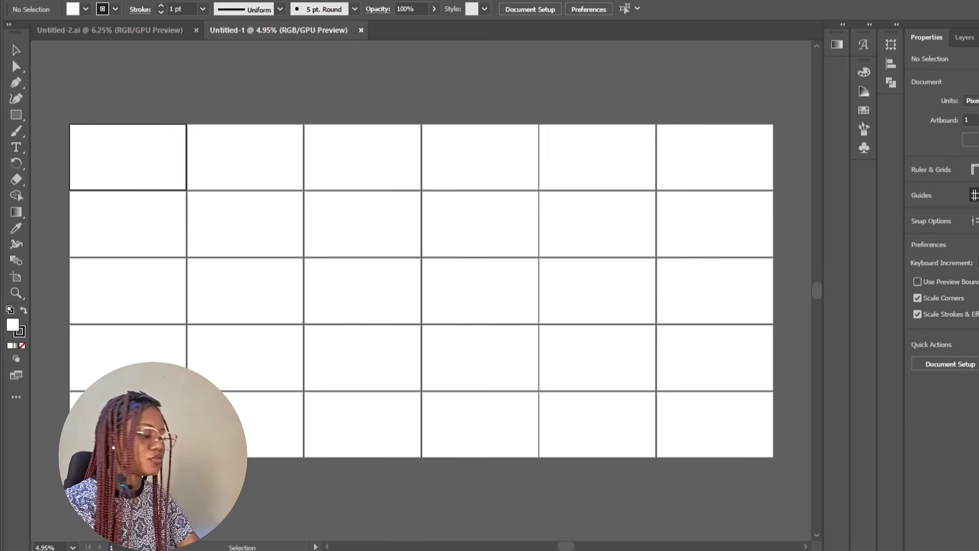
Draw a white rectangle with a 1 pt black stroke covering the first artboard
key(ctrl+plus)
key(ctrl+plus)
key(ctrl+plus)
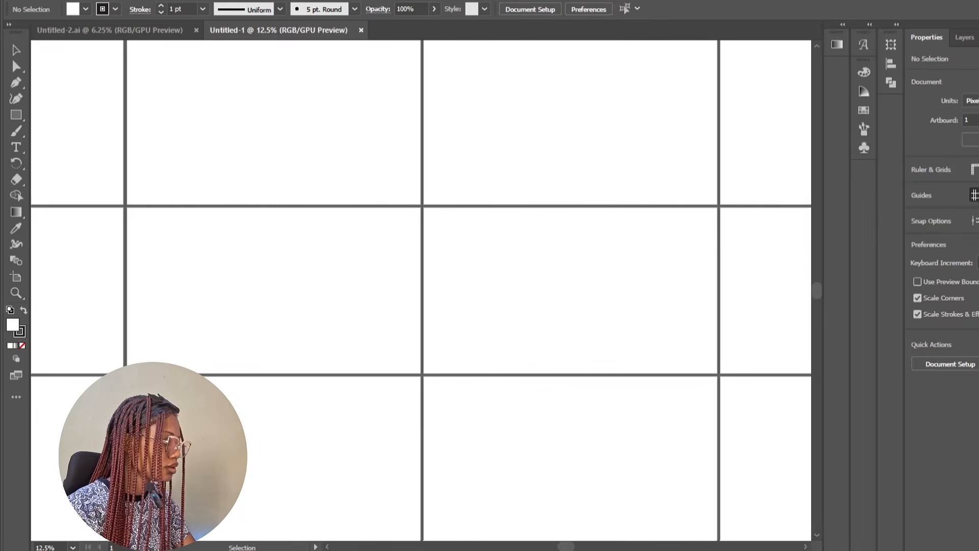
scroll(421, 291, up, 4)
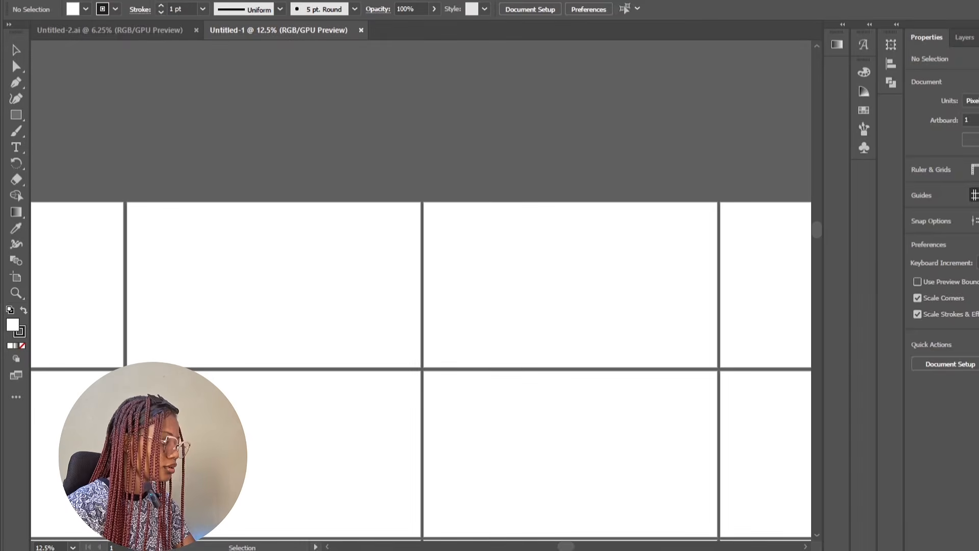
scroll(421, 290, left, 4)
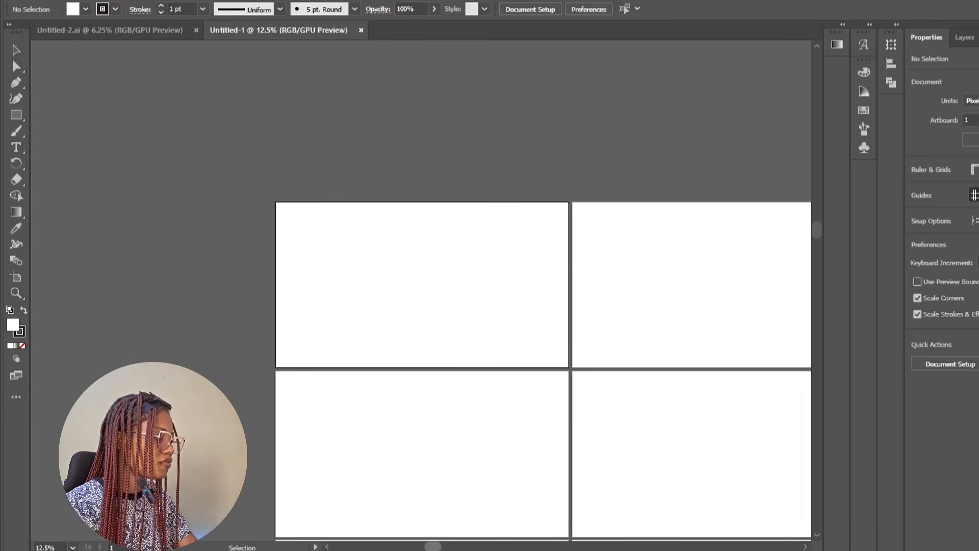
key(ctrl+plus)
key(ctrl+plus)
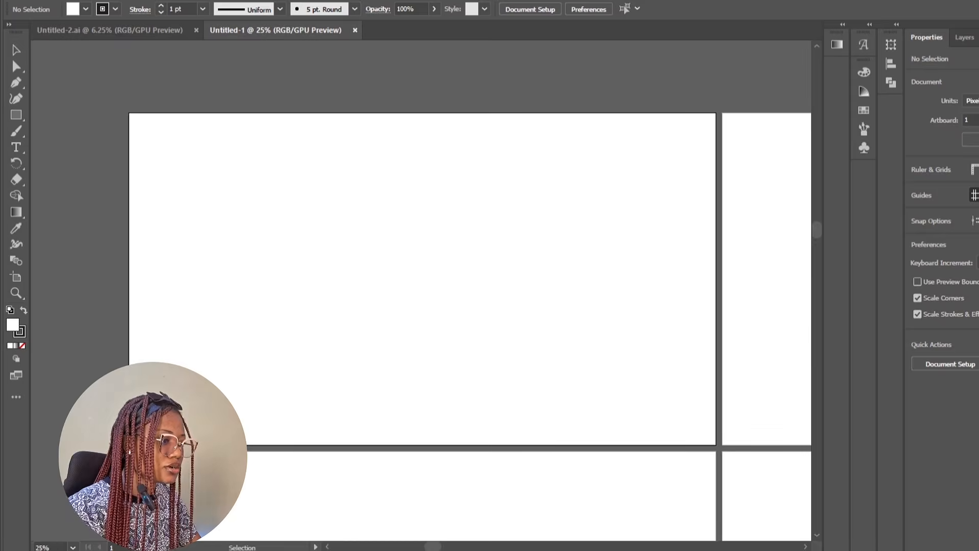
key(m)
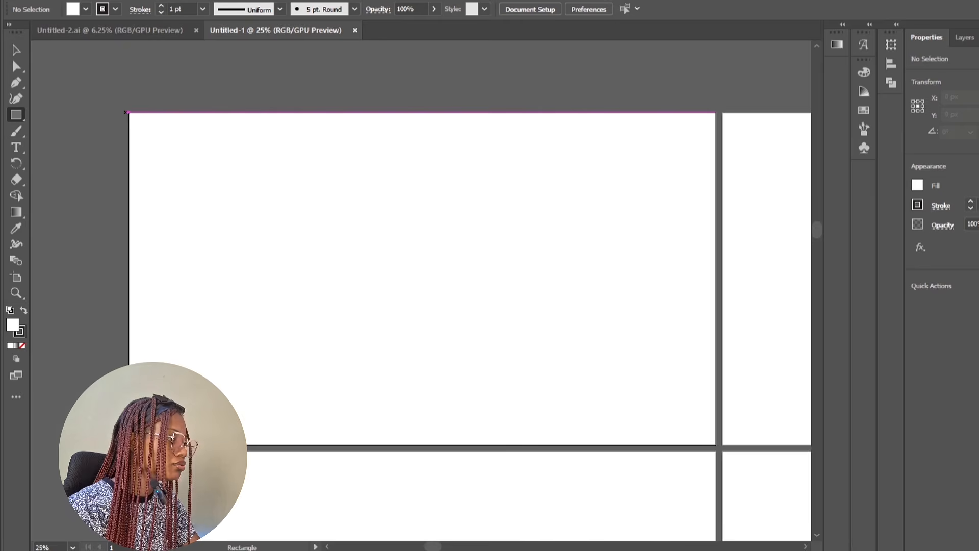
drag(126, 112, 716, 444)
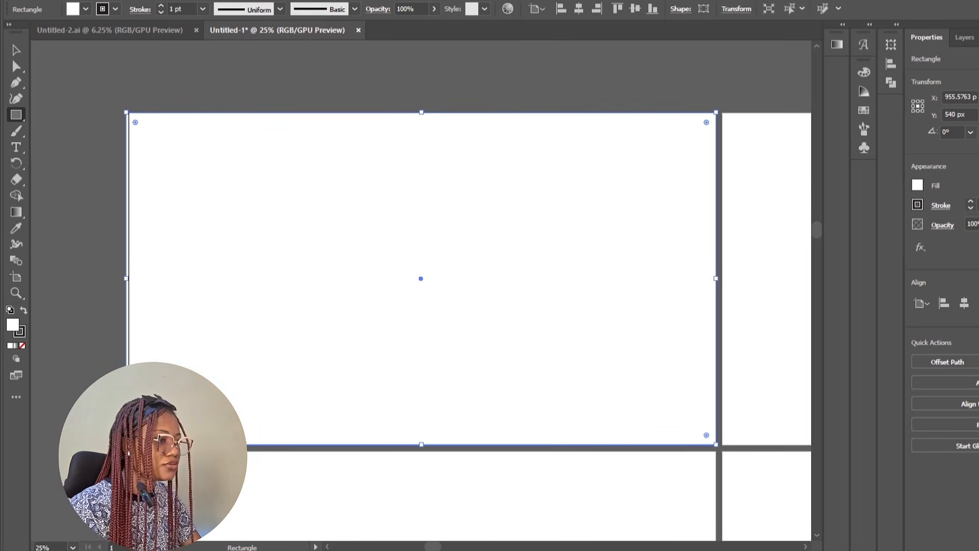
Fit the white rectangle to the first artboard's edges
key(Return)
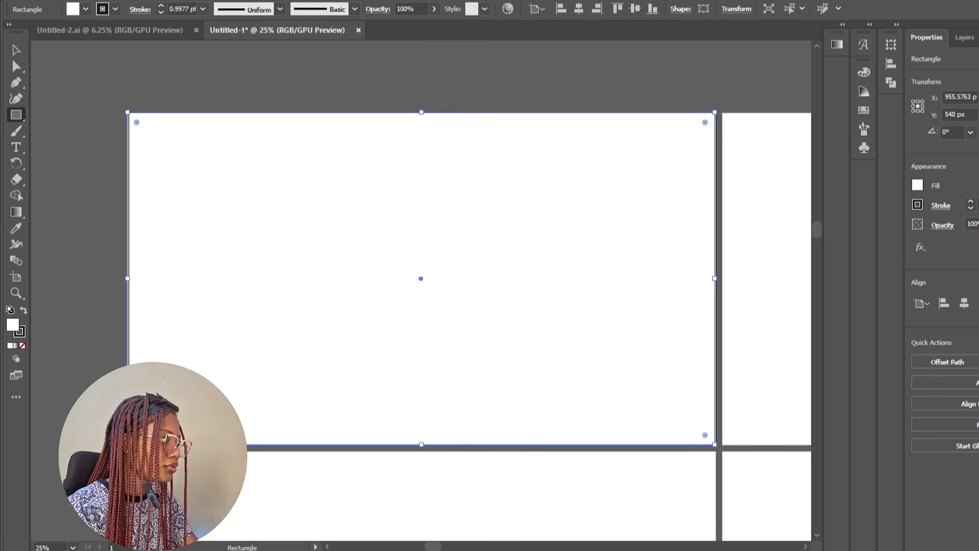
click(15, 50)
key(Right)
key(Right)
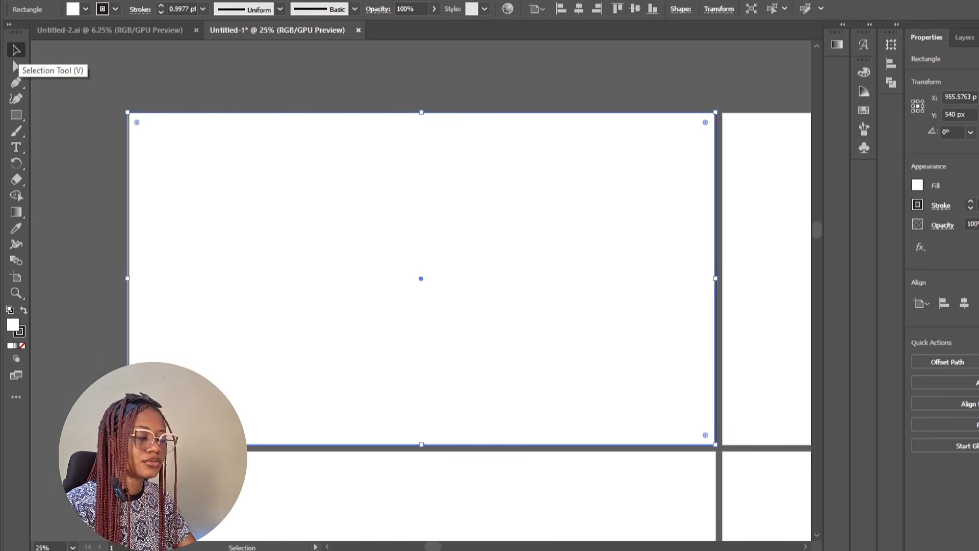
key(Right)
key(Down)
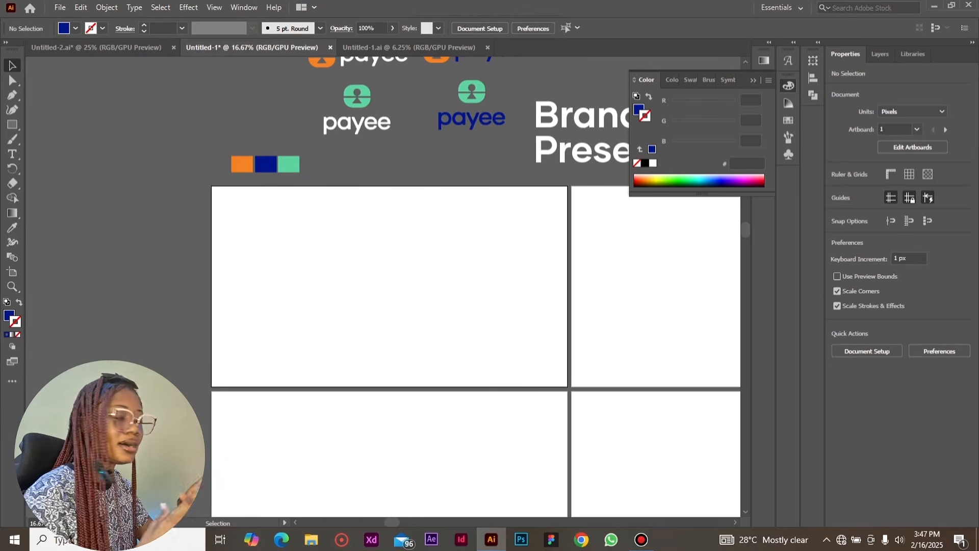
Draw a 1920 × 1080 px dark blue background rectangle covering the first artboard and lock it
key(m)
mouse_move(211, 186)
mouse_down()
mouse_move(364, 278)
mouse_move(510, 334)
mouse_move(567, 387)
mouse_up()
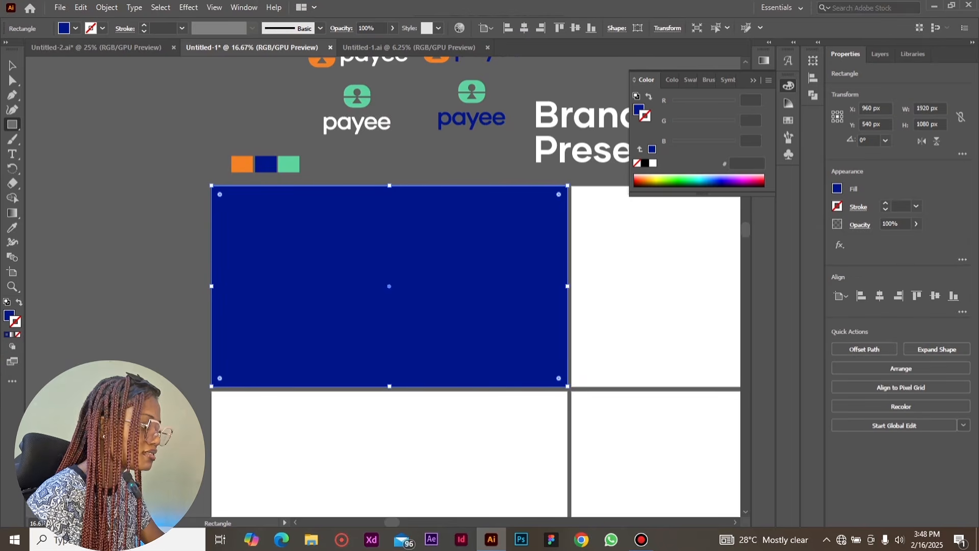
key(v)
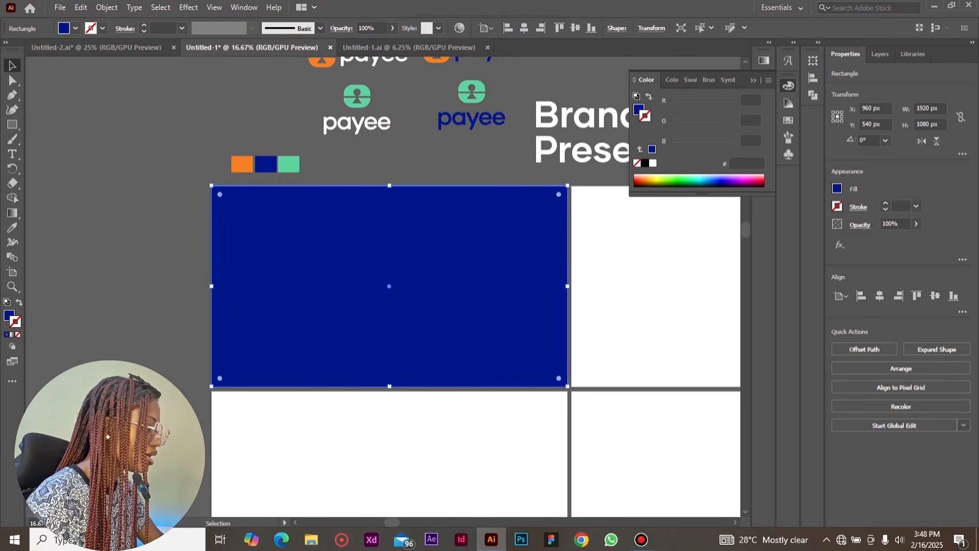
key(ctrl+2)
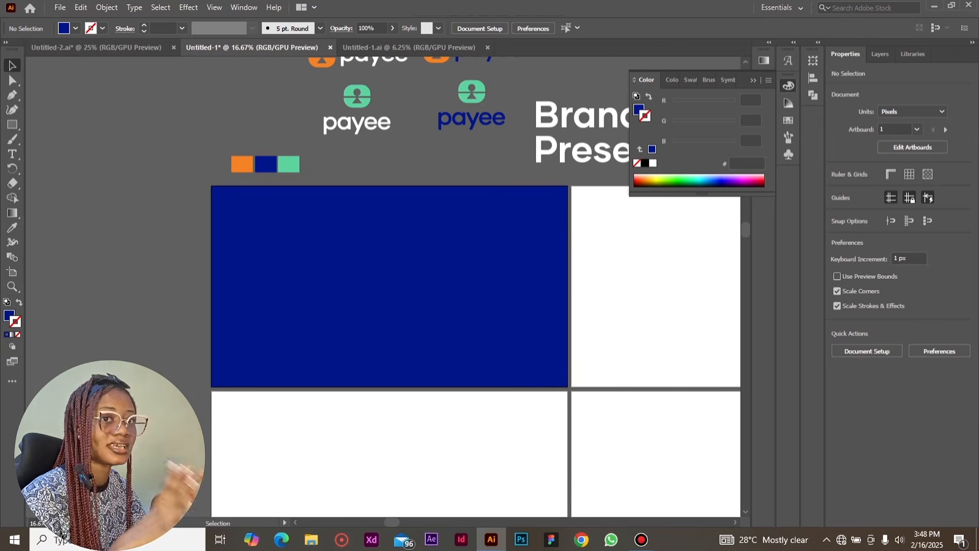
Draw a second rectangle over the first artboard and reduce its size by 120 px each way to 1800 × 960 px
click(12, 125)
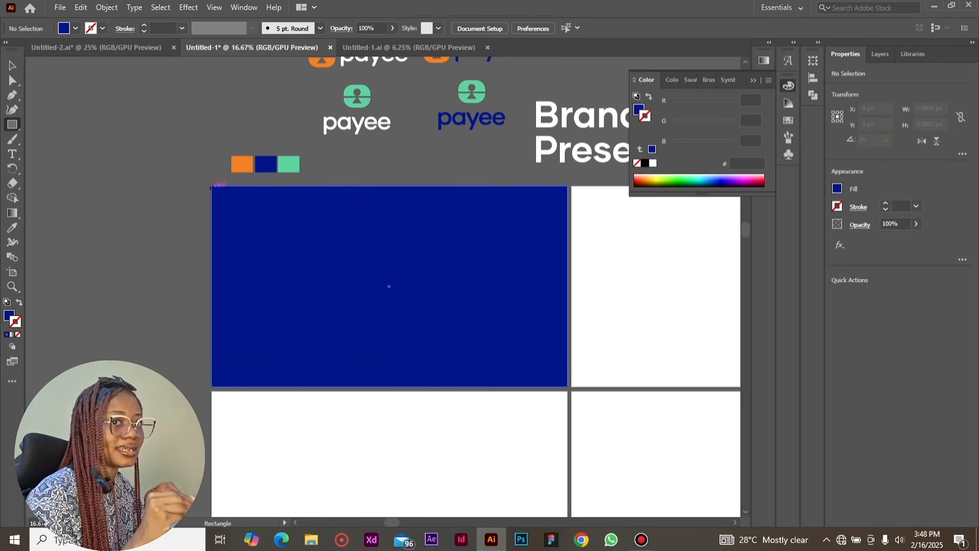
drag(210, 186, 568, 386)
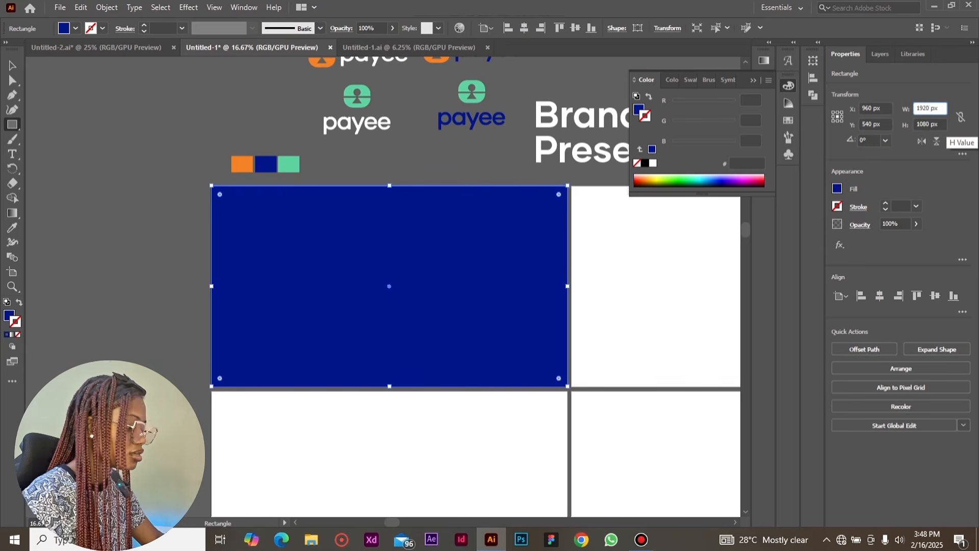
text(-120)
key(Tab)
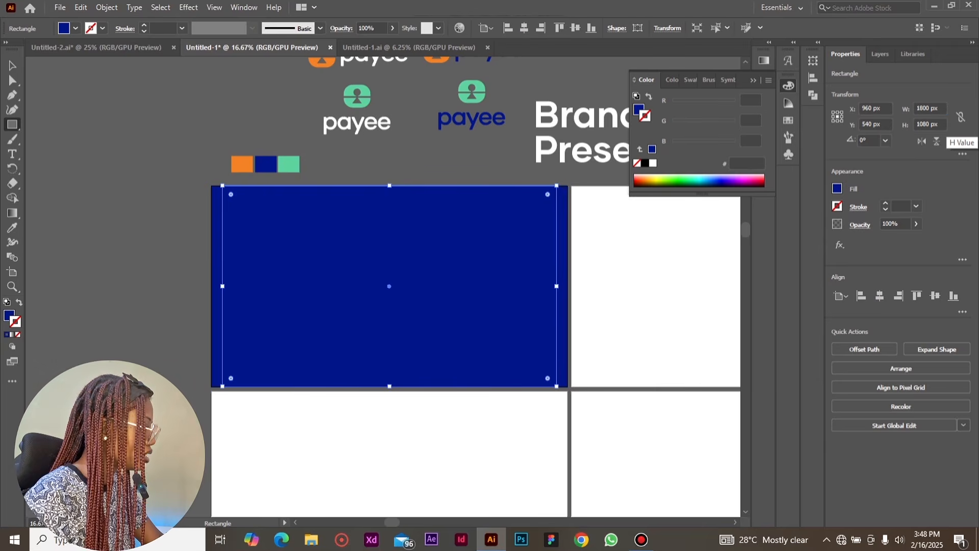
text(-120)
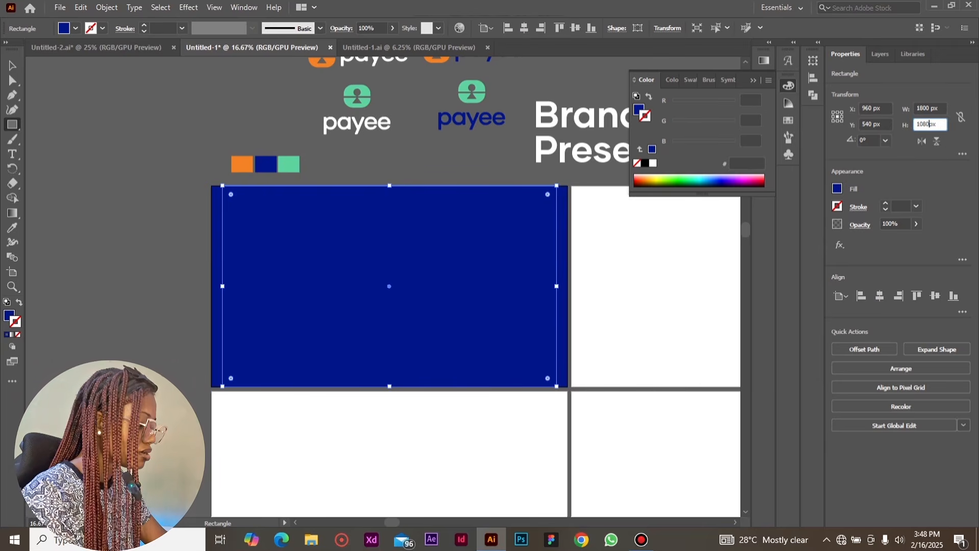
key(Return)
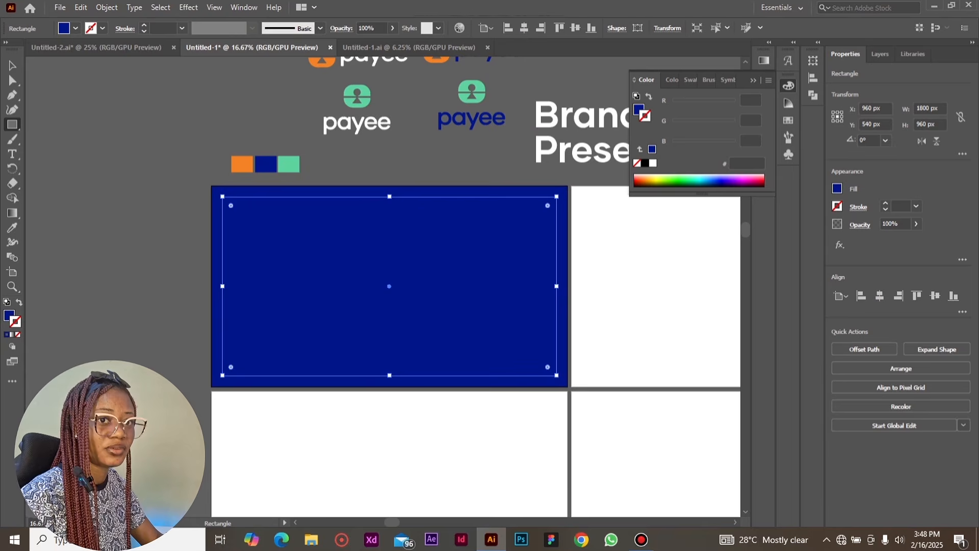
Swap the inner rectangle's fill and stroke colours, then split it into 6 rows with a 30 px gutter
click(19, 302)
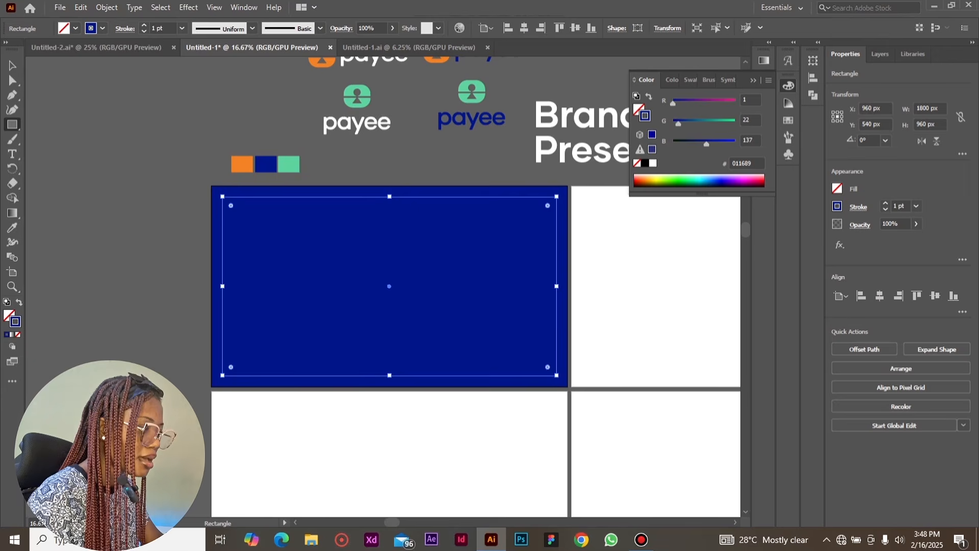
click(107, 7)
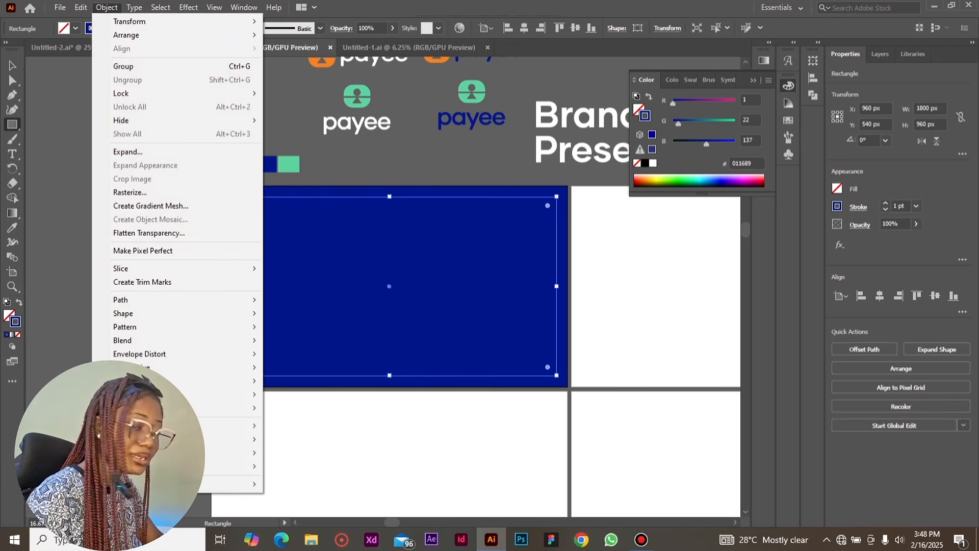
mouse_move(120, 300)
click(306, 434)
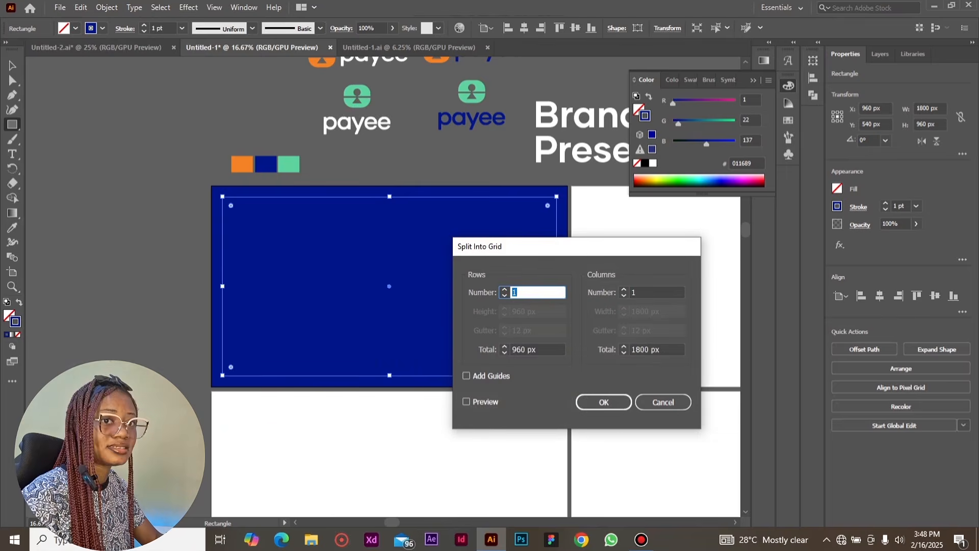
click(466, 402)
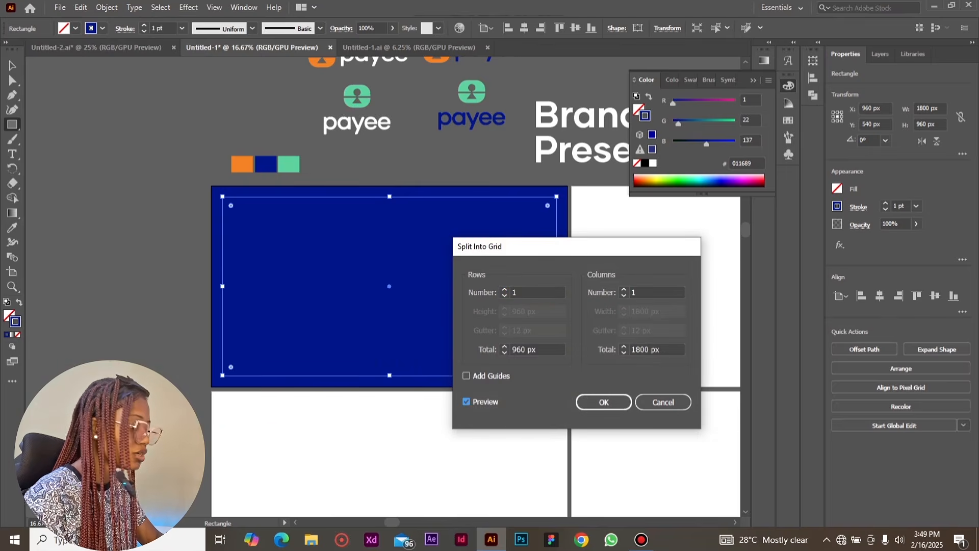
click(514, 292)
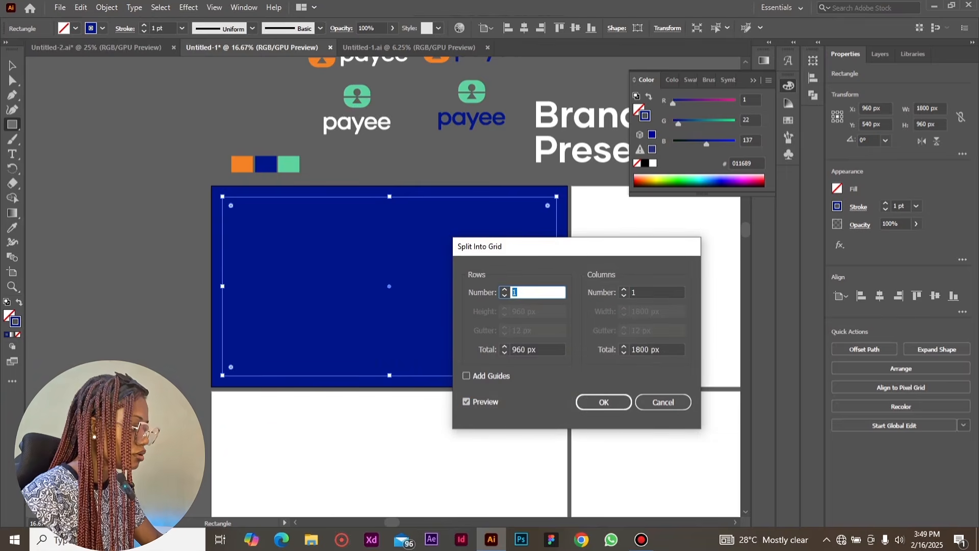
text(6)
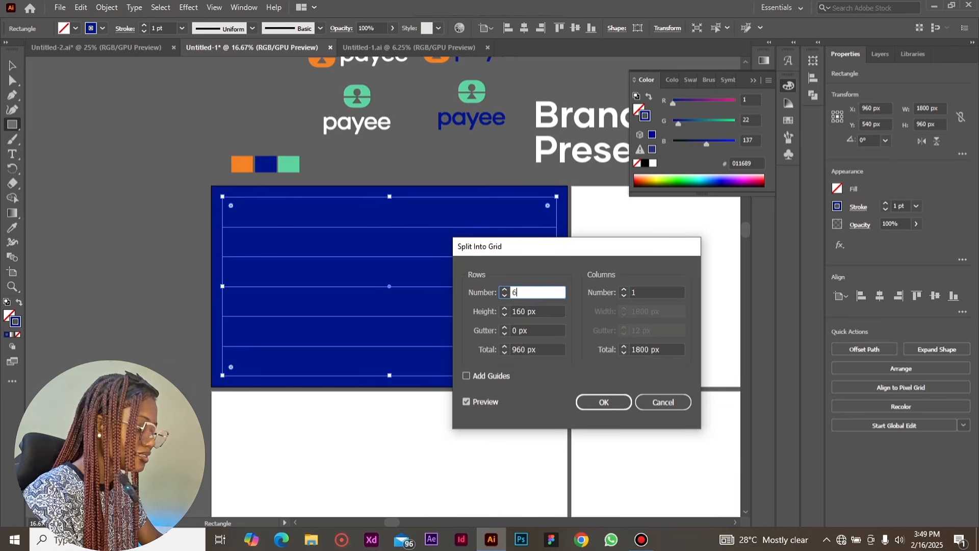
key(Tab)
key(Tab)
text(30)
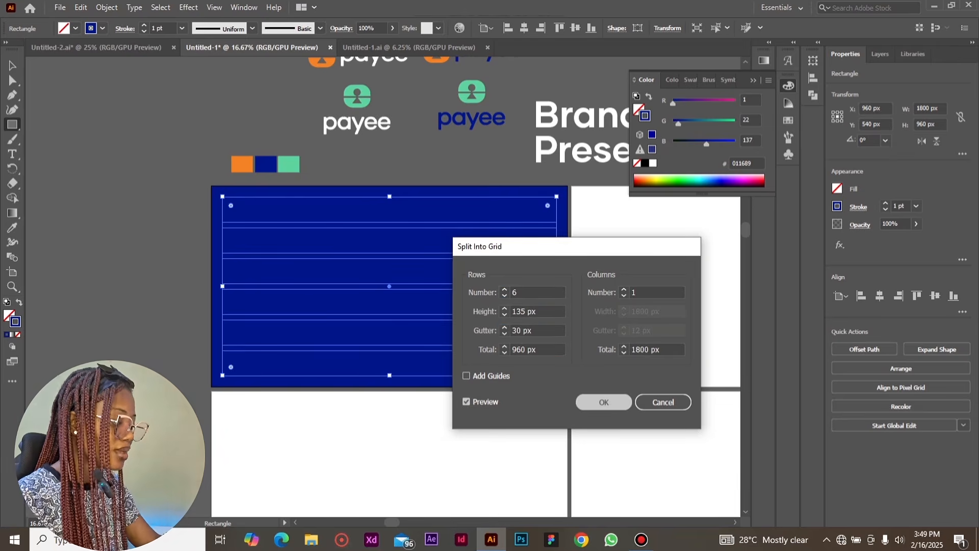
key(Return)
Copy the six grid rows, then undo the split into rows
key(ctrl)
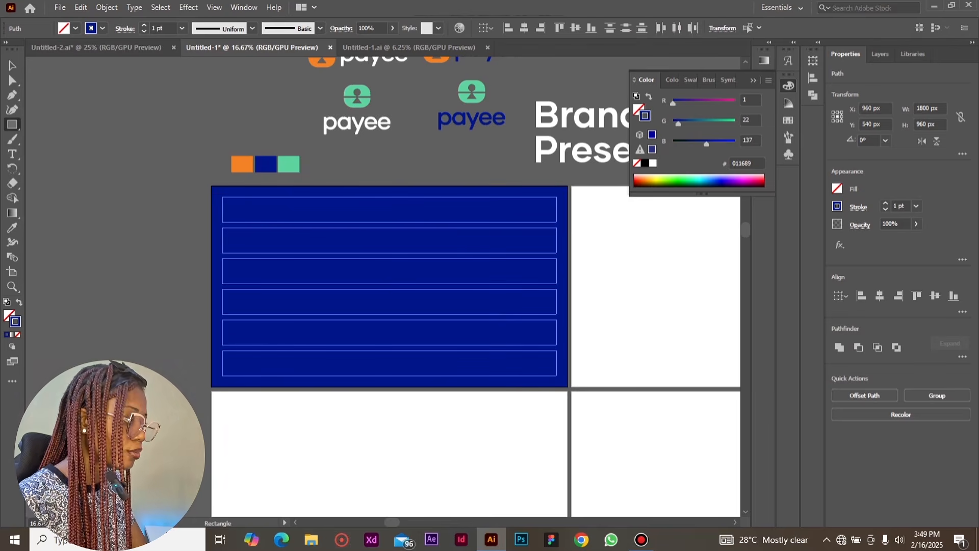
key(ctrl)
key(ctrl+z)
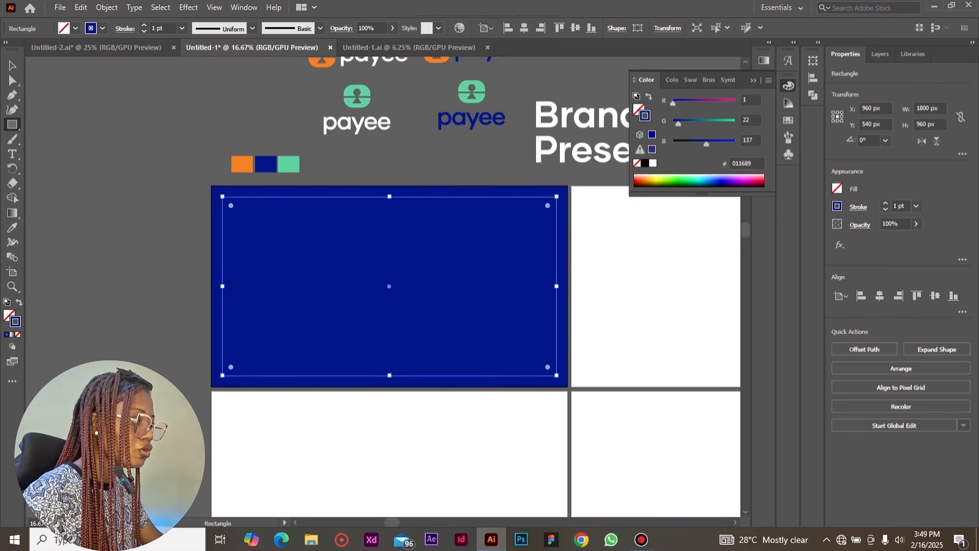
Split the inner rectangle into 12 columns with a 30 px gutter, using the live preview
click(107, 7)
mouse_move(120, 300)
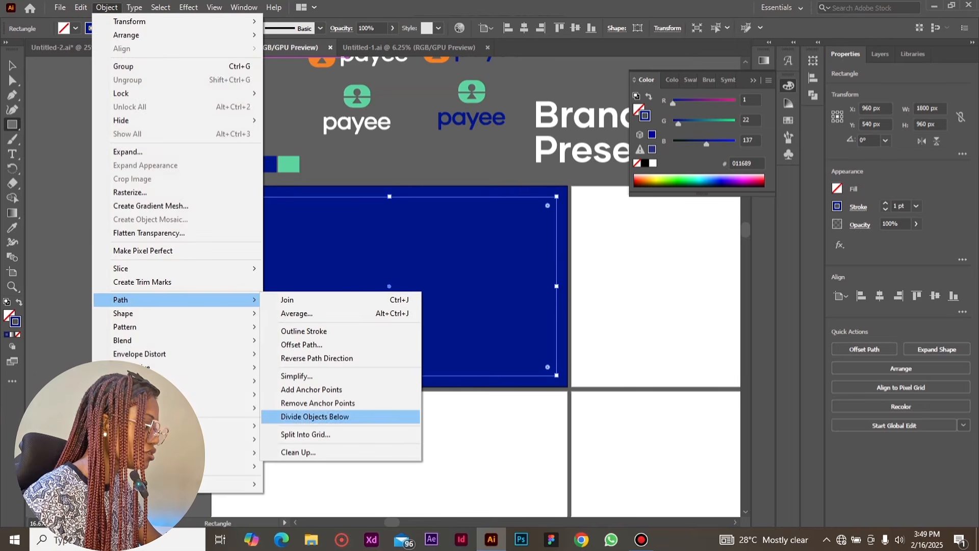
click(305, 434)
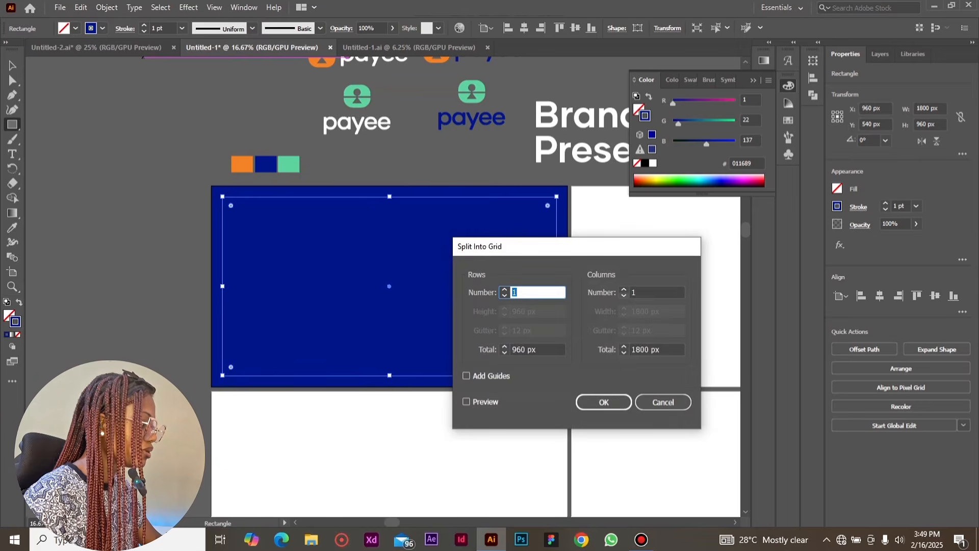
click(466, 402)
click(634, 292)
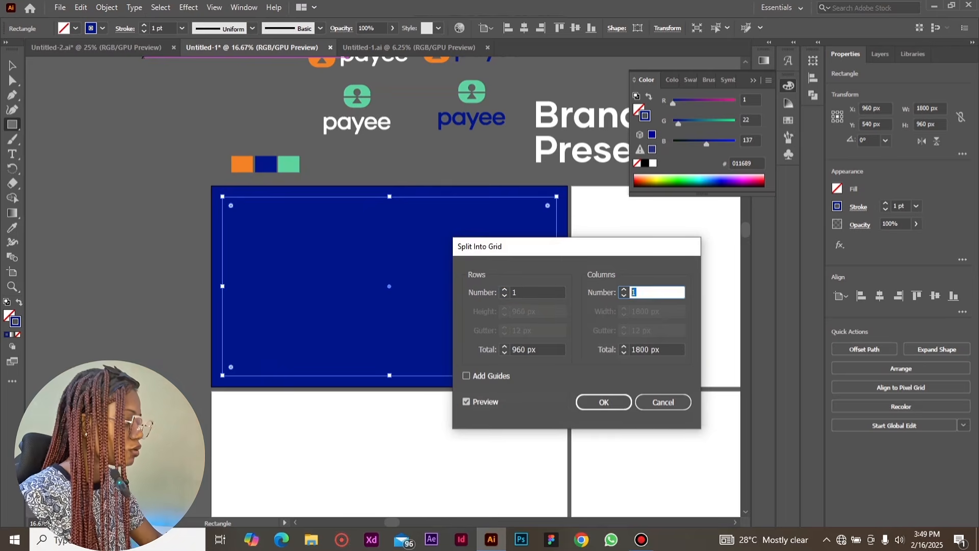
text(12)
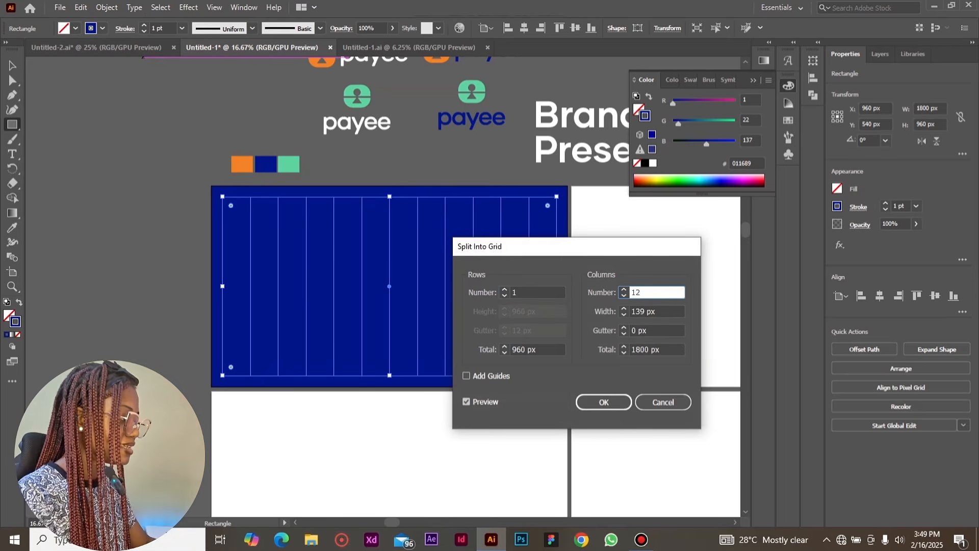
click(632, 331)
text(3)
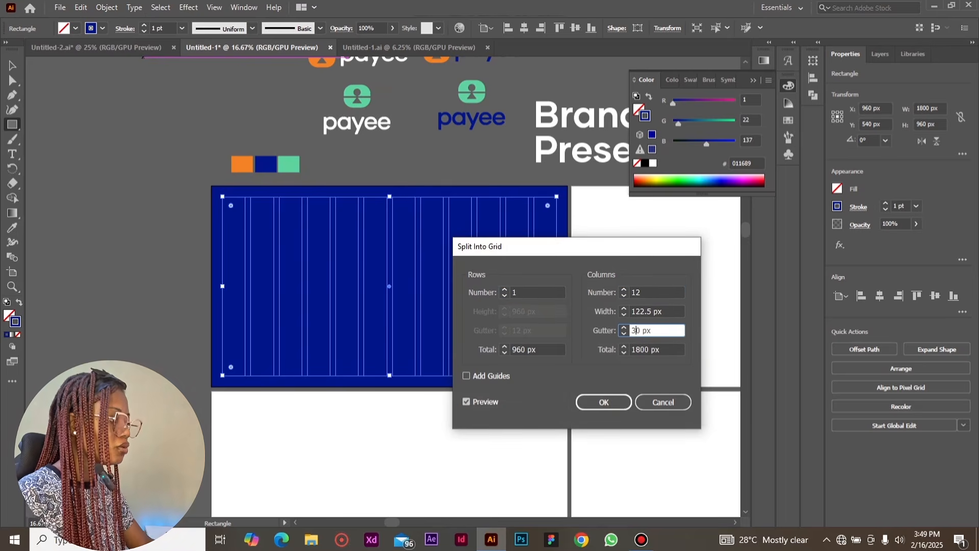
click(604, 402)
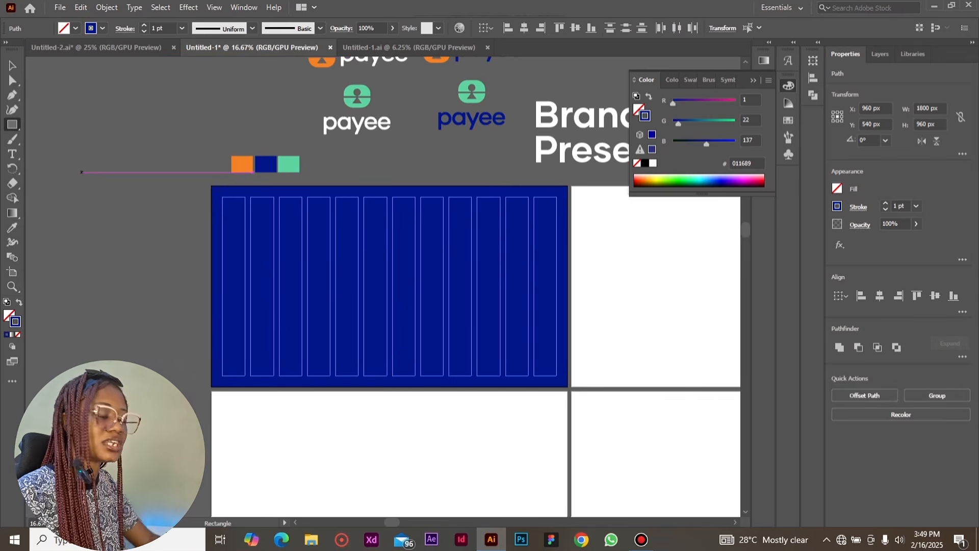
Paste the copied rows in place over the columns and select the whole grid together with the unlocked blue background
click(12, 66)
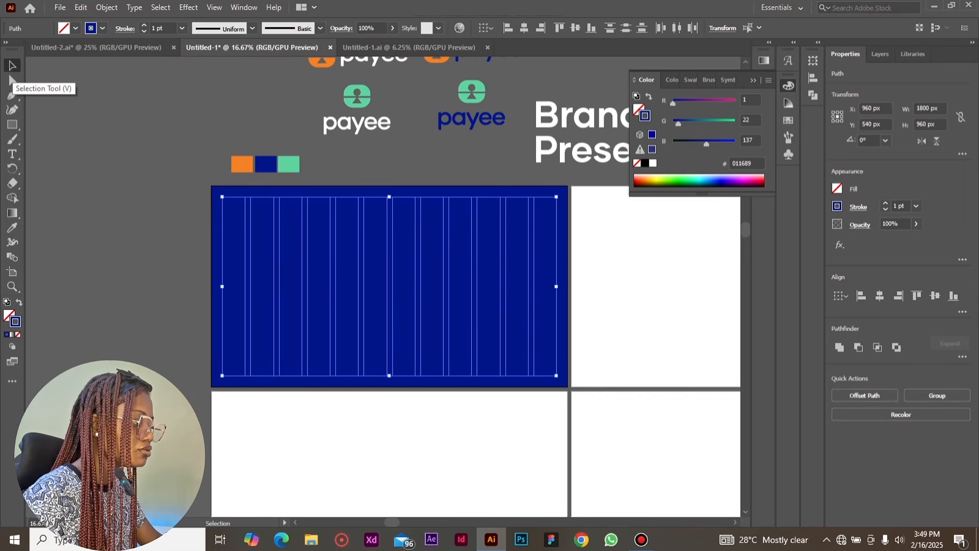
key(ctrl+z)
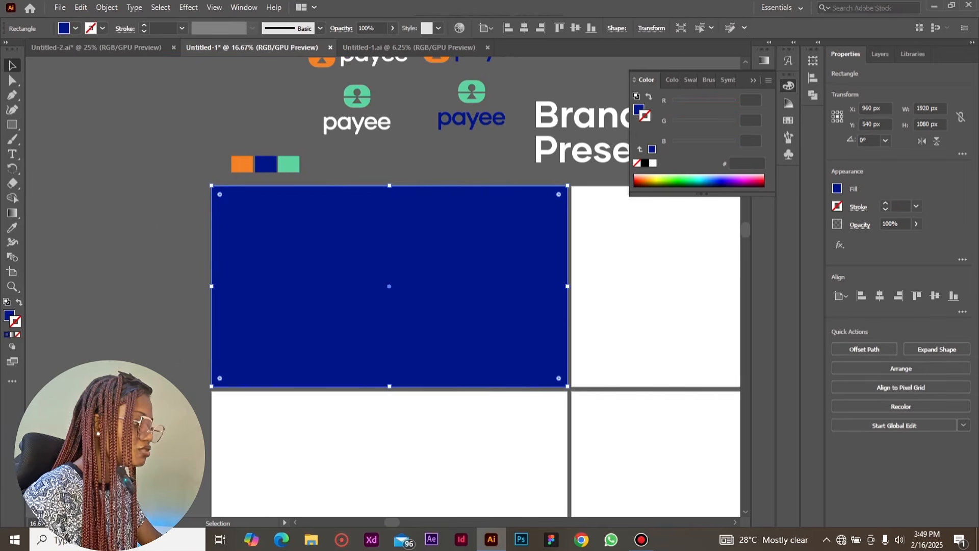
key(ctrl+shift+z)
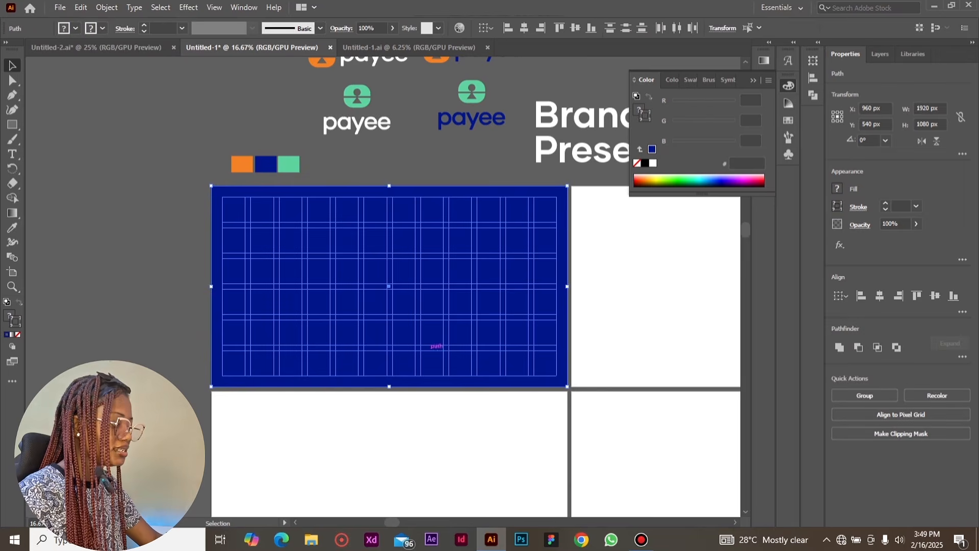
Remove the blue background from the selection and group the grid's rows and columns
shift+click(350, 336)
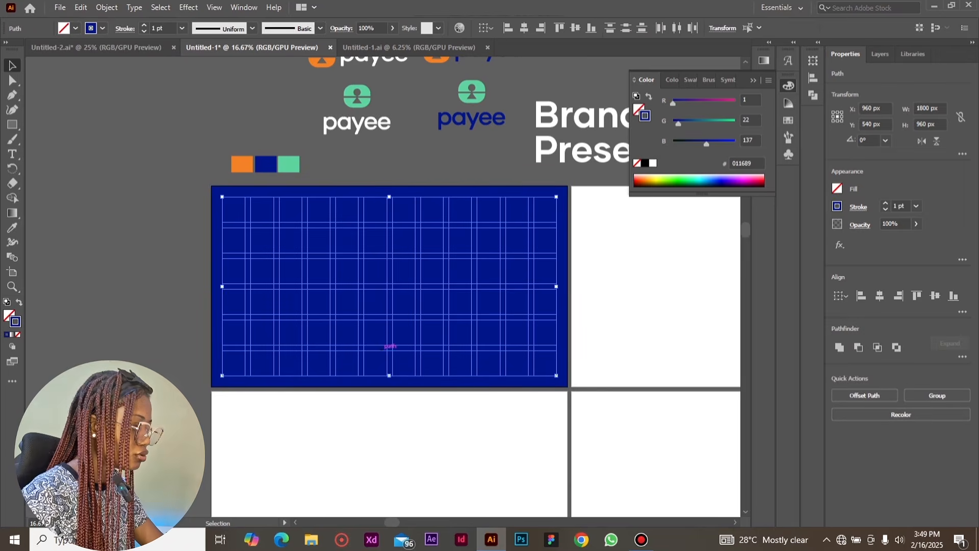
key(ctrl+g)
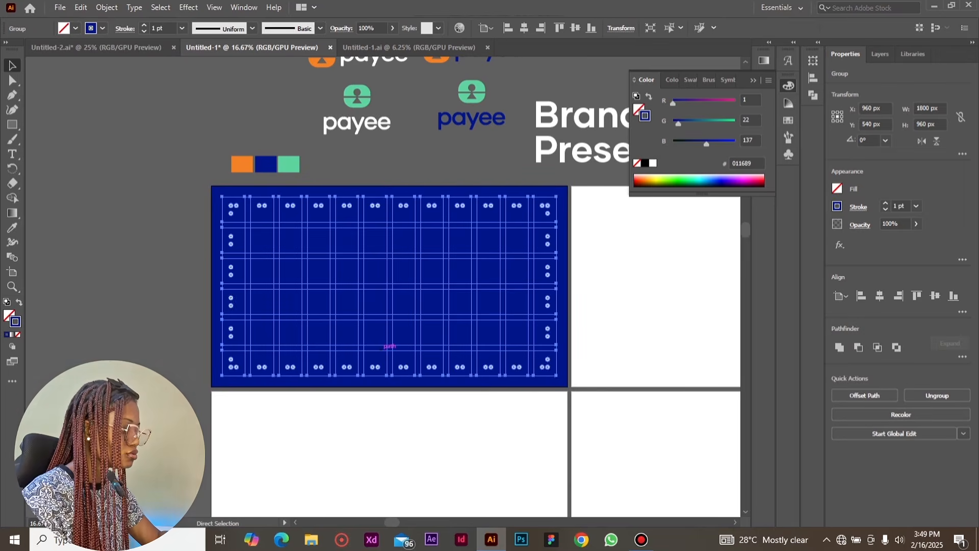
key(ctrl+minus)
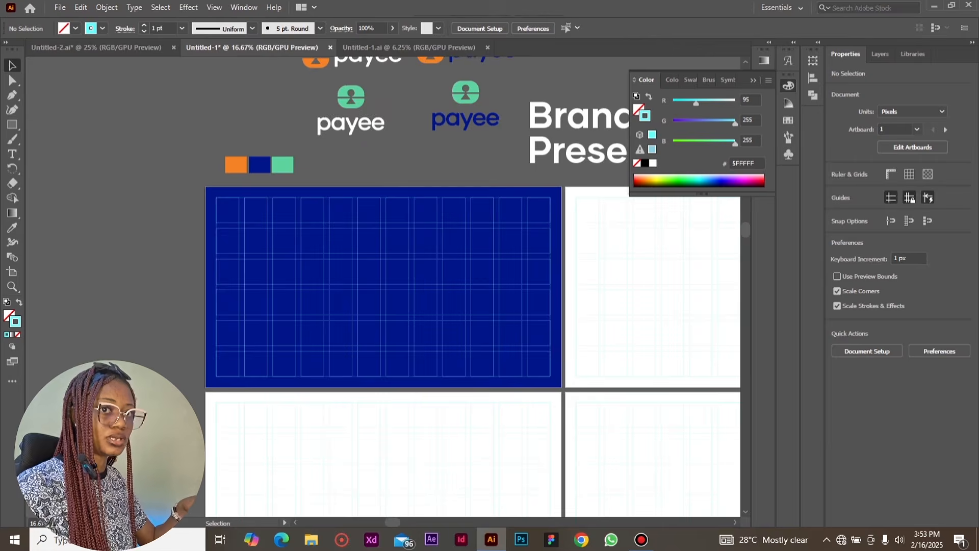
key(ctrl+minus)
key(ctrl+minus)
key(ctrl+minus)
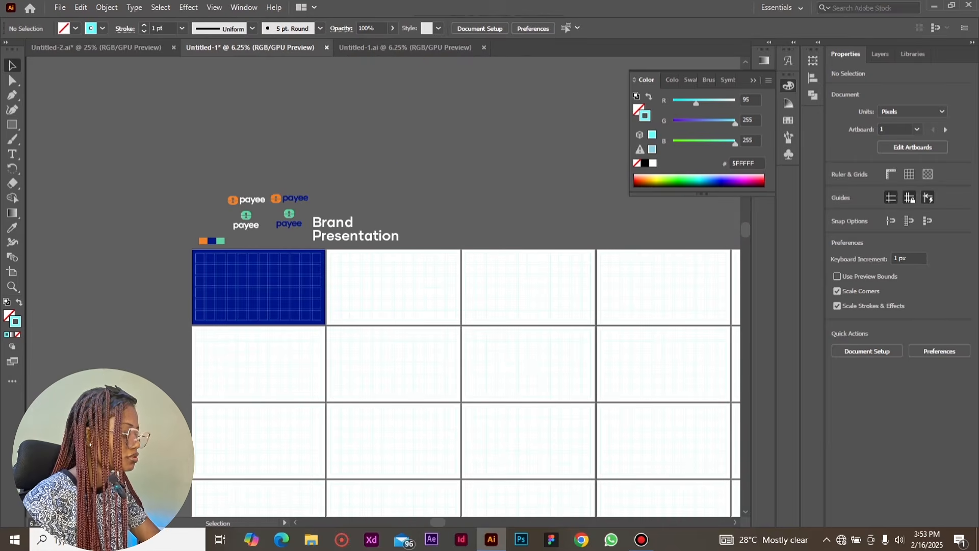
Select the grids on all artboards, leave out the blue background, and convert them to guides
scroll(738, 238, down, 3)
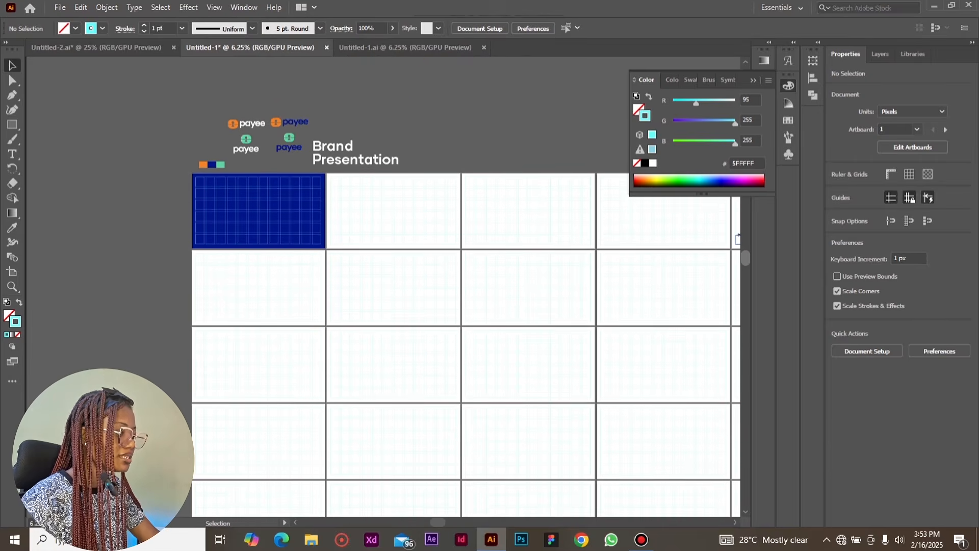
key(ctrl+minus)
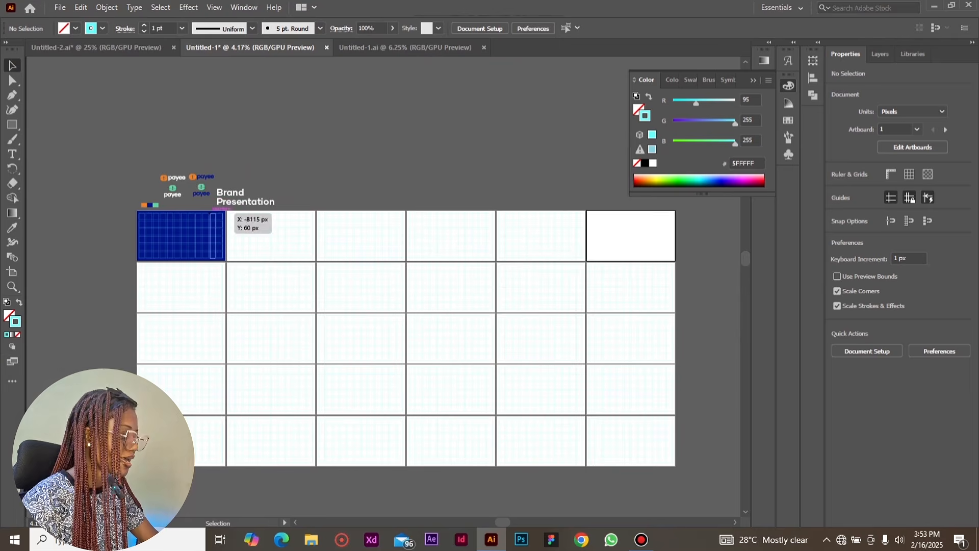
drag(502, 424, 626, 443)
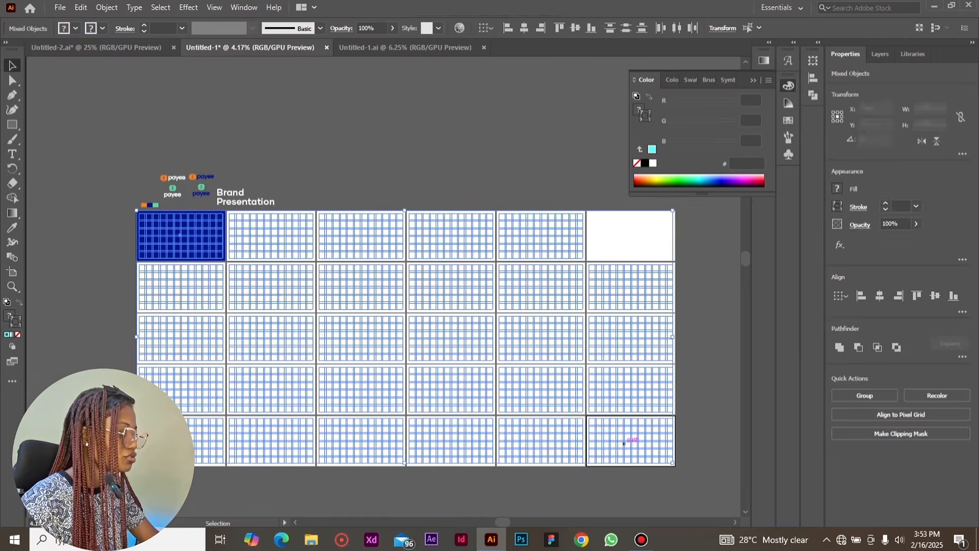
key(ctrl+plus)
scroll(626, 443, left, 3)
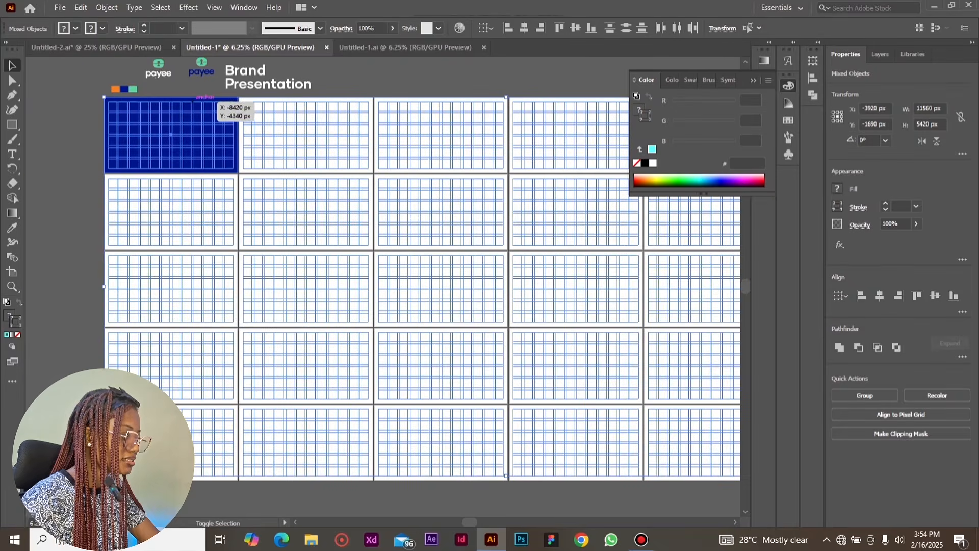
shift+click(201, 98)
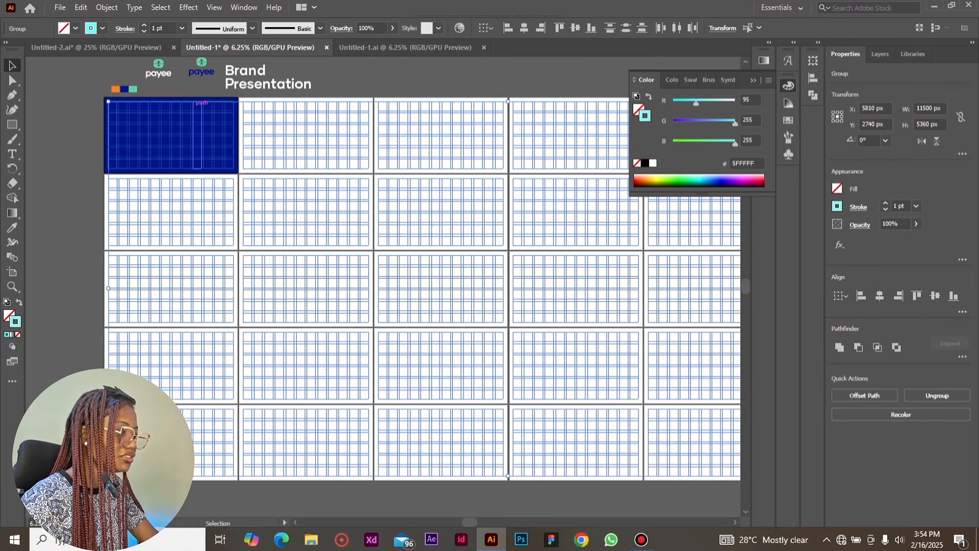
shift+click(197, 129)
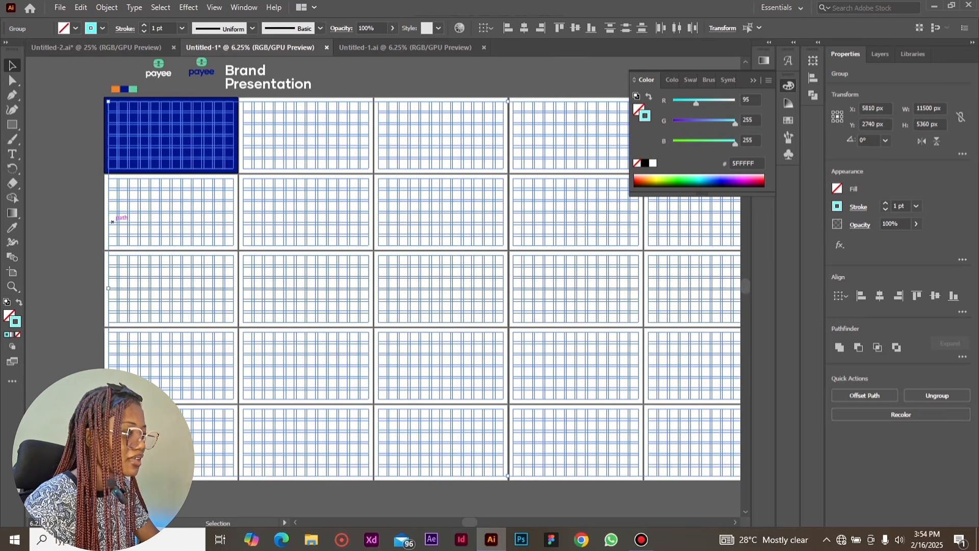
key(ctrl+shift+a)
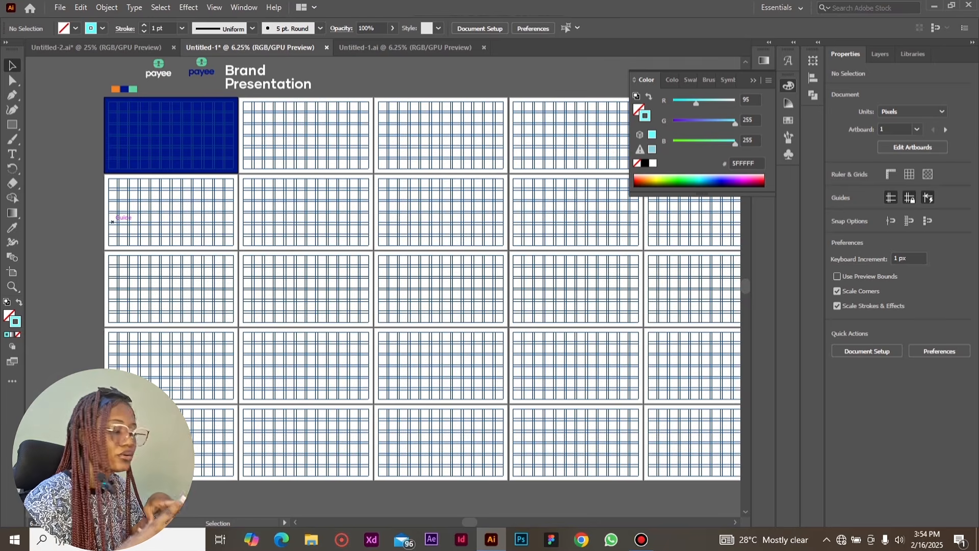
Toggle the visibility of the grid guides and leave them hidden
key(a)
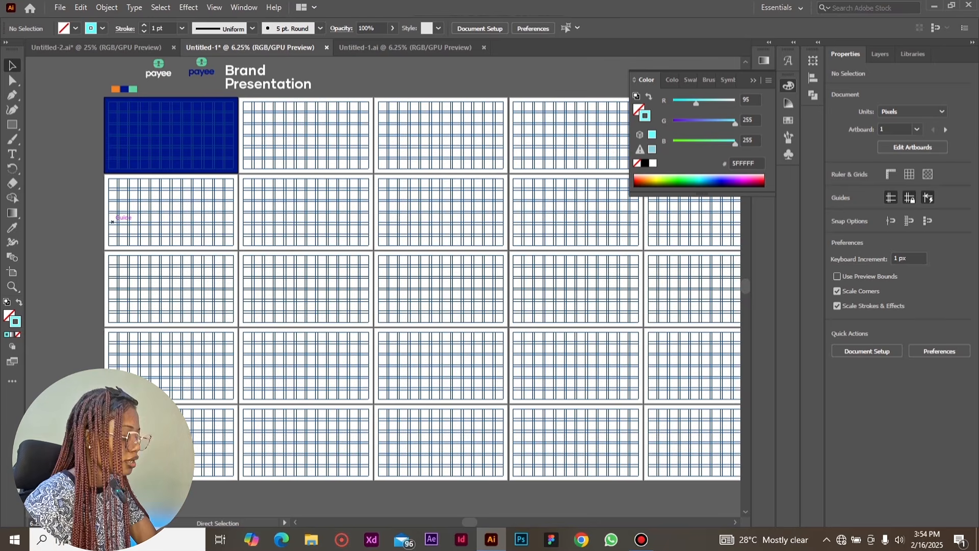
key(ctrl+semicolon)
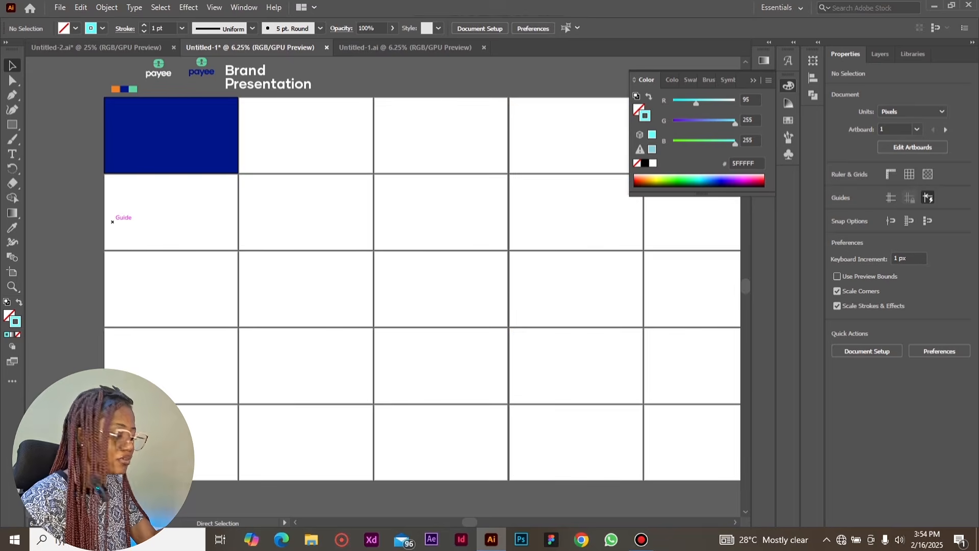
key(ctrl+semicolon)
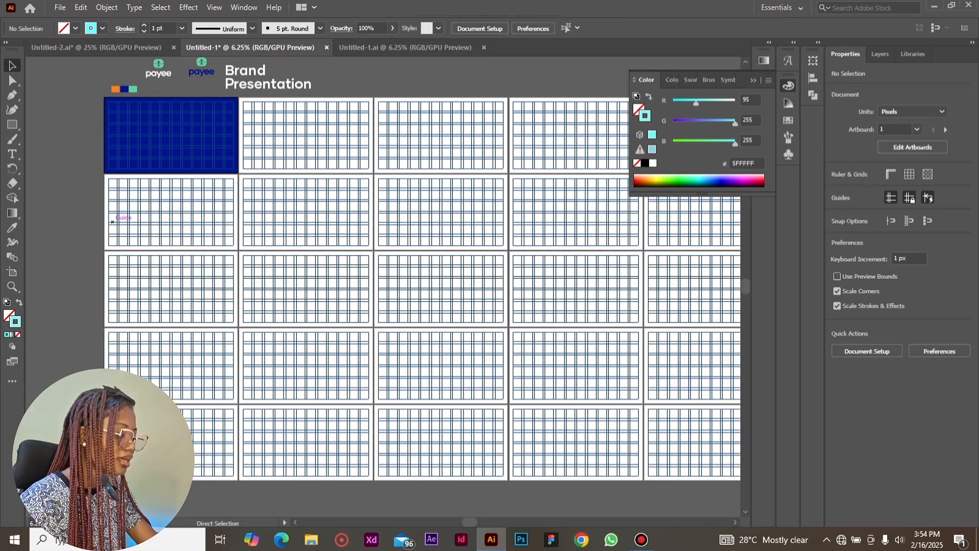
key(v)
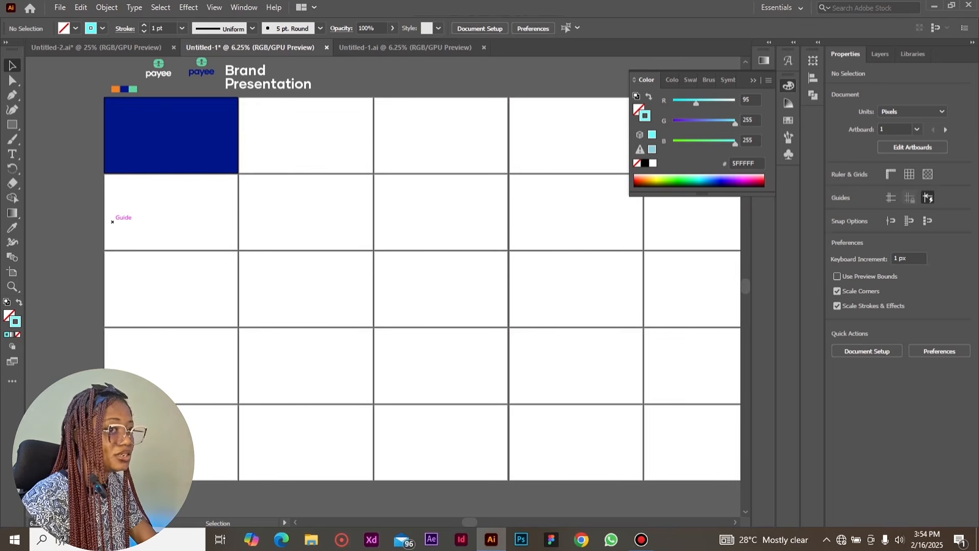
Select the blue background rectangle on the first artboard and lock it
click(165, 141)
key(ctrl+plus)
key(ctrl+plus)
key(ctrl+plus)
key(ctrl+plus)
key(v)
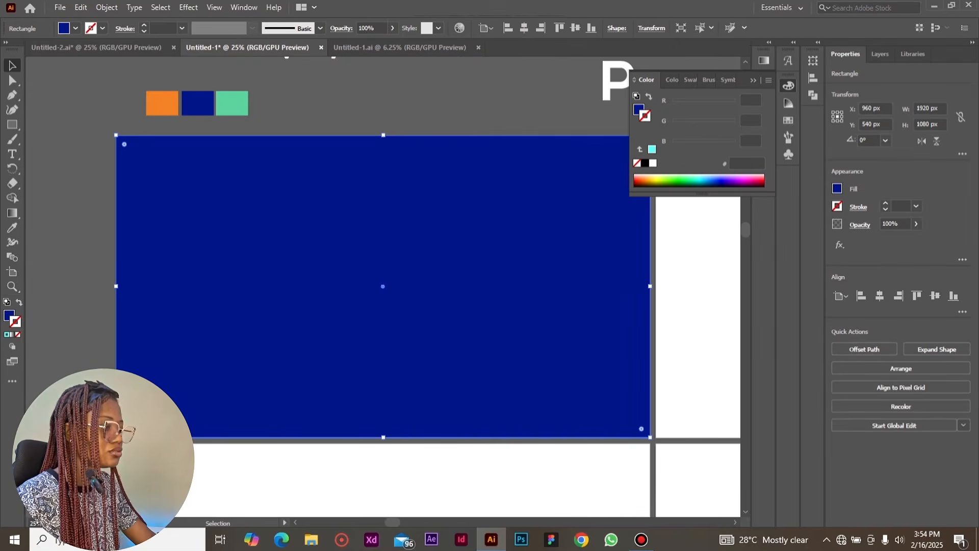
key(ctrl+2)
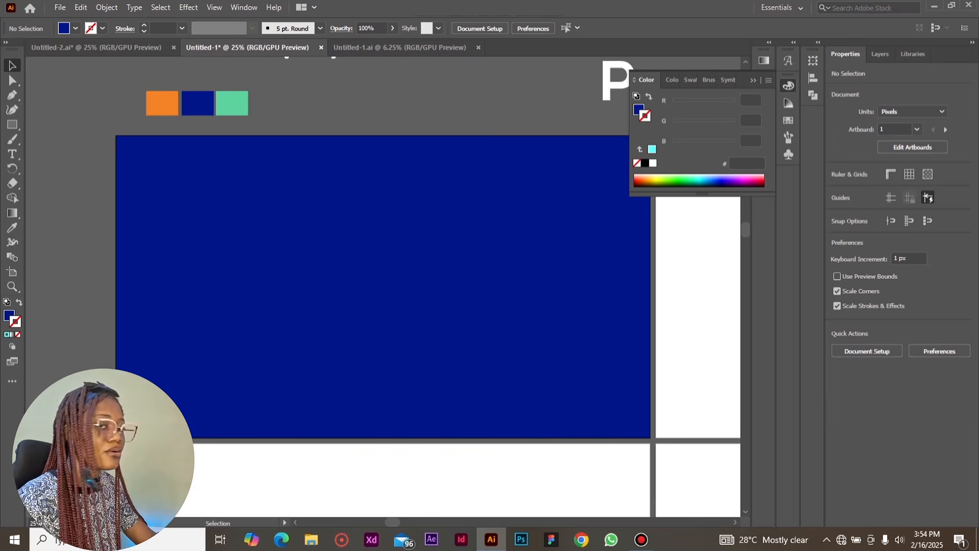
Add the title "Brand Presentation" on two lines over the blue background and fill it with white
key(t)
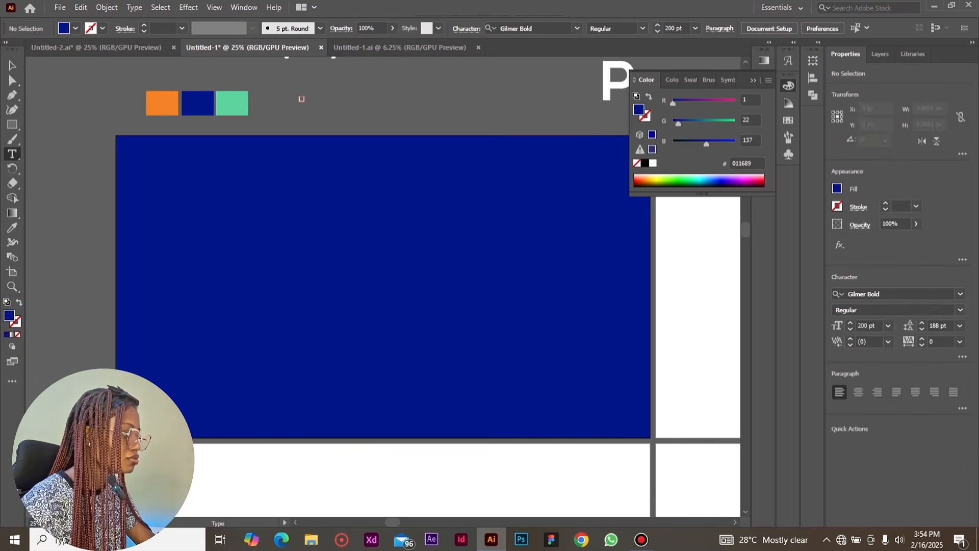
click(344, 100)
click(175, 255)
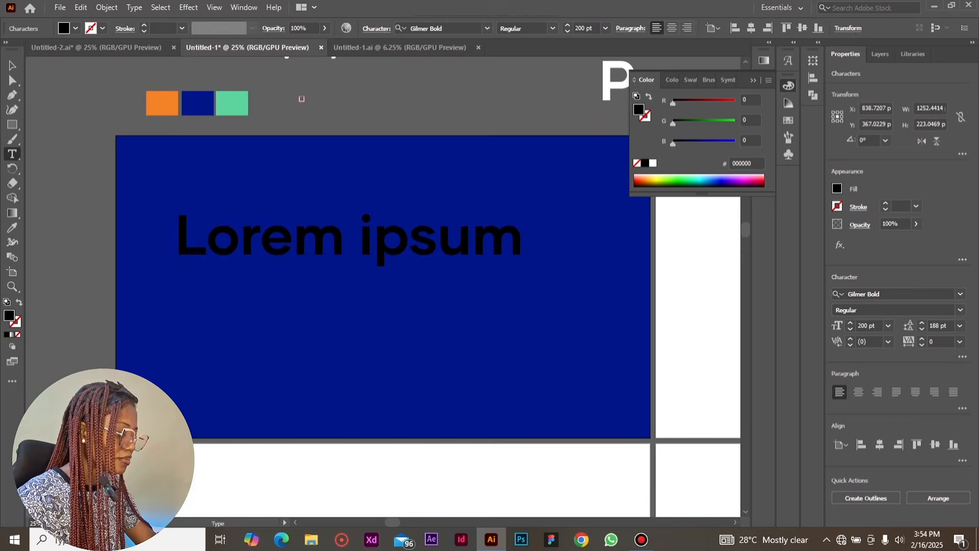
key(ctrl+a)
text(B)
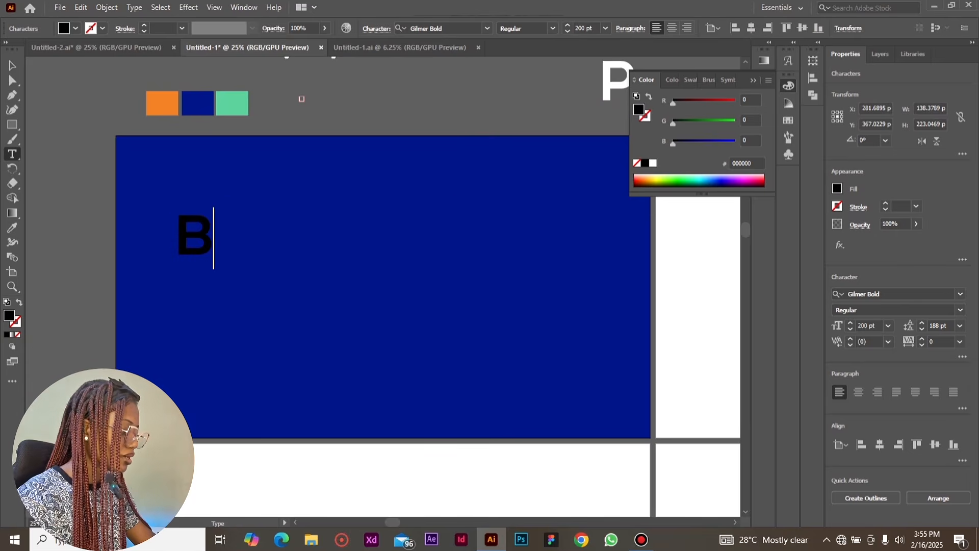
text(rand)
key(Return)
text(Presentati)
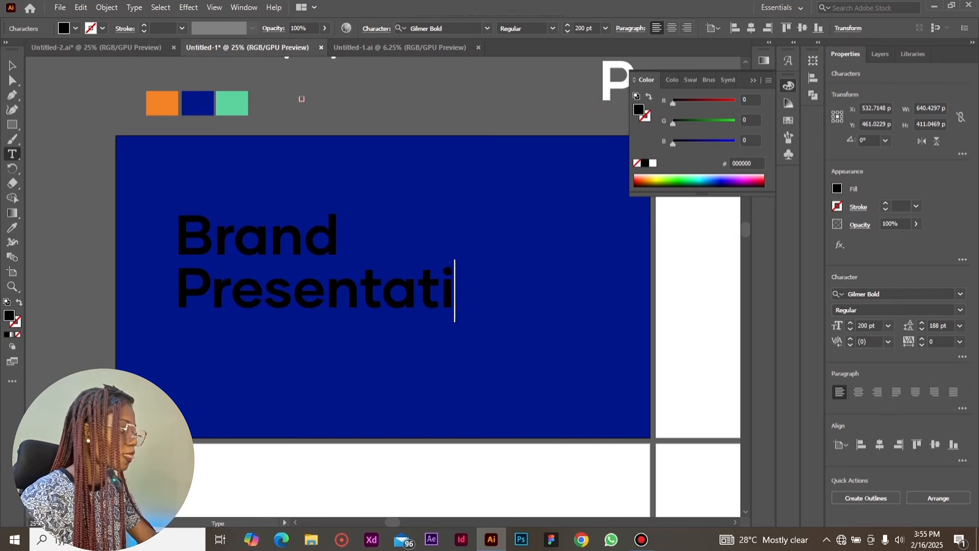
text(on)
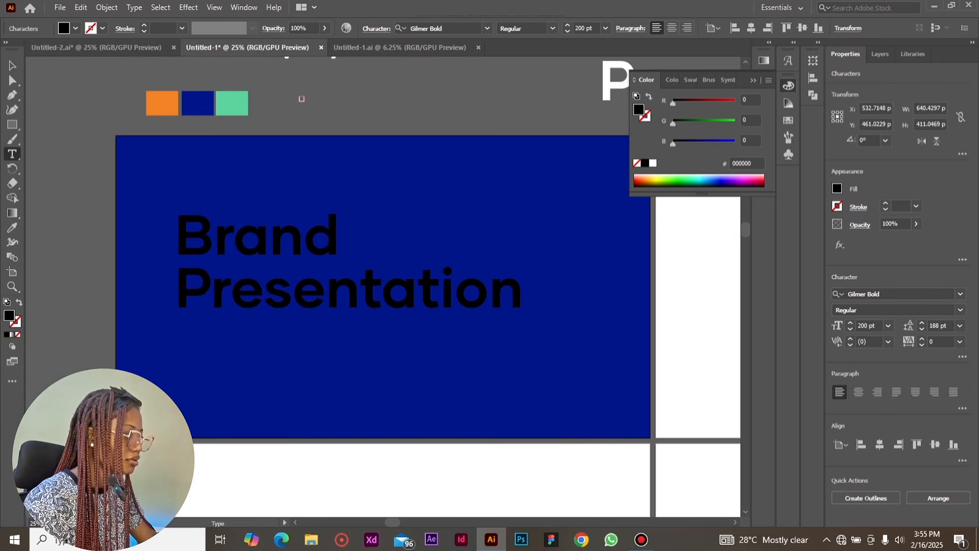
key(Escape)
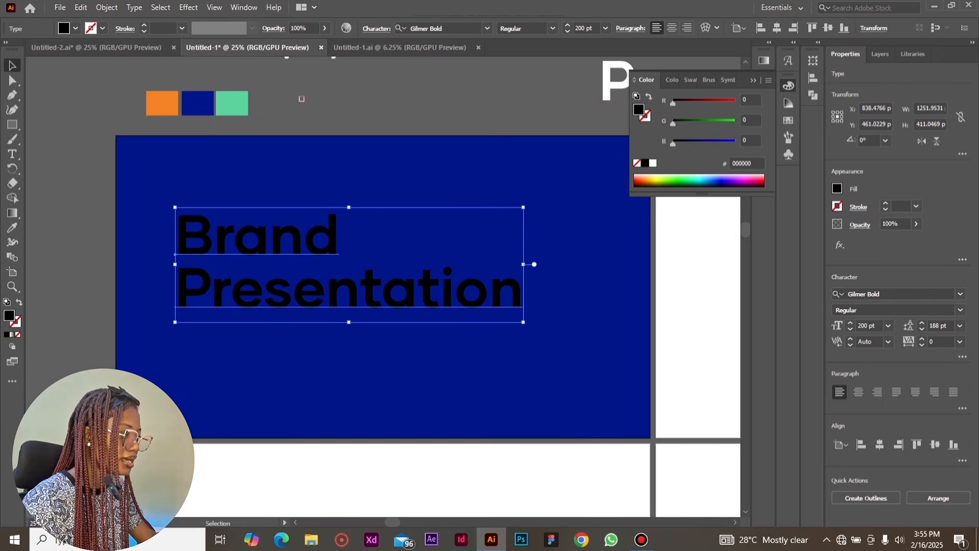
click(653, 163)
Show the guides and move the title to the grid's left margin, around the artboard's vertical middle
drag(349, 289, 341, 320)
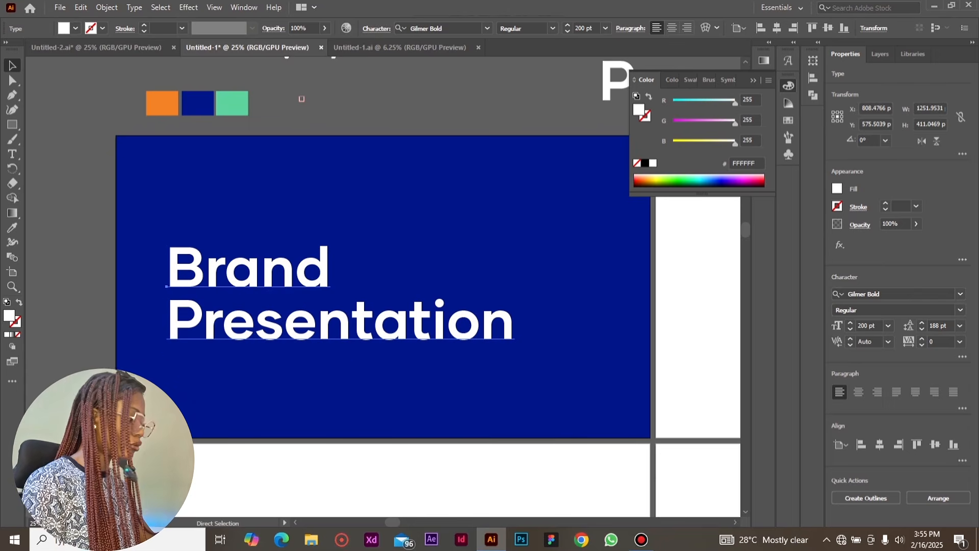
key(ctrl+semicolon)
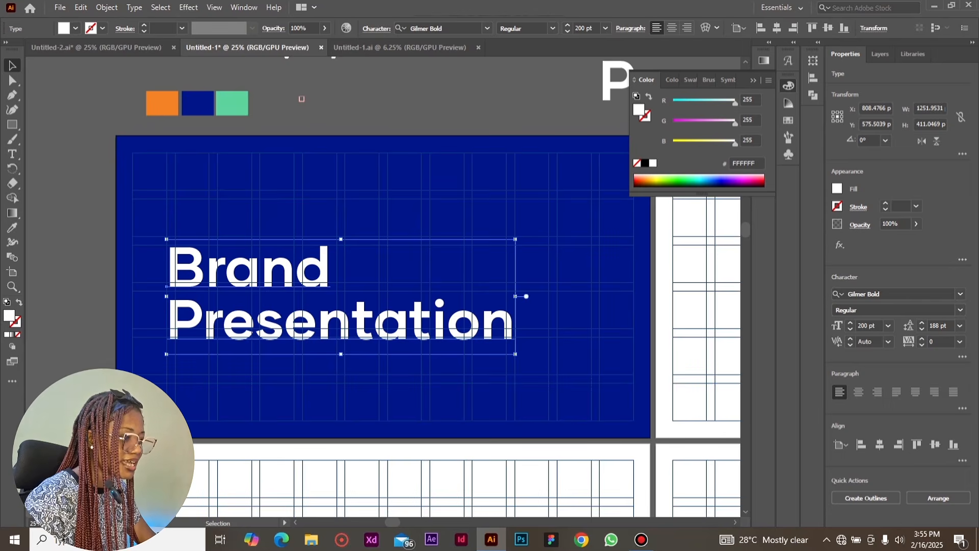
drag(309, 266, 270, 231)
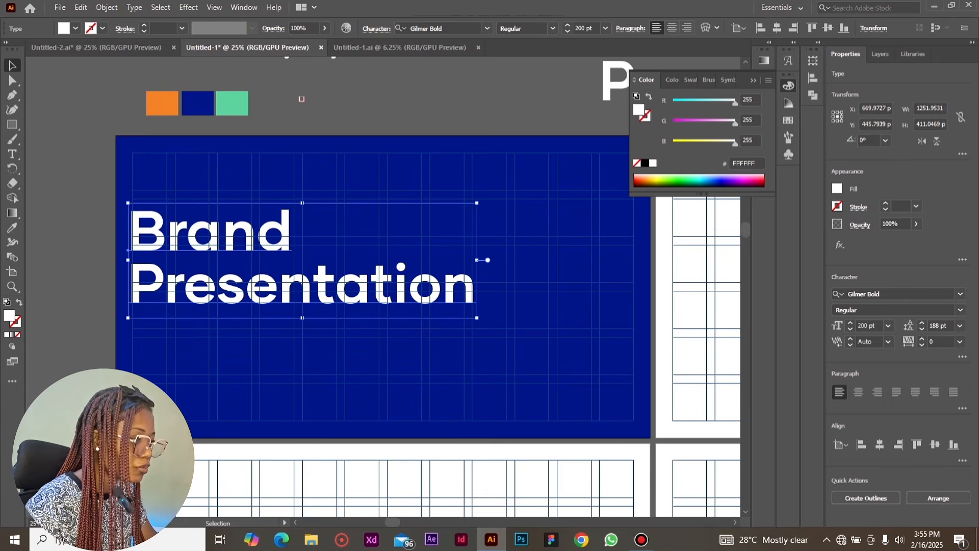
drag(172, 222, 171, 226)
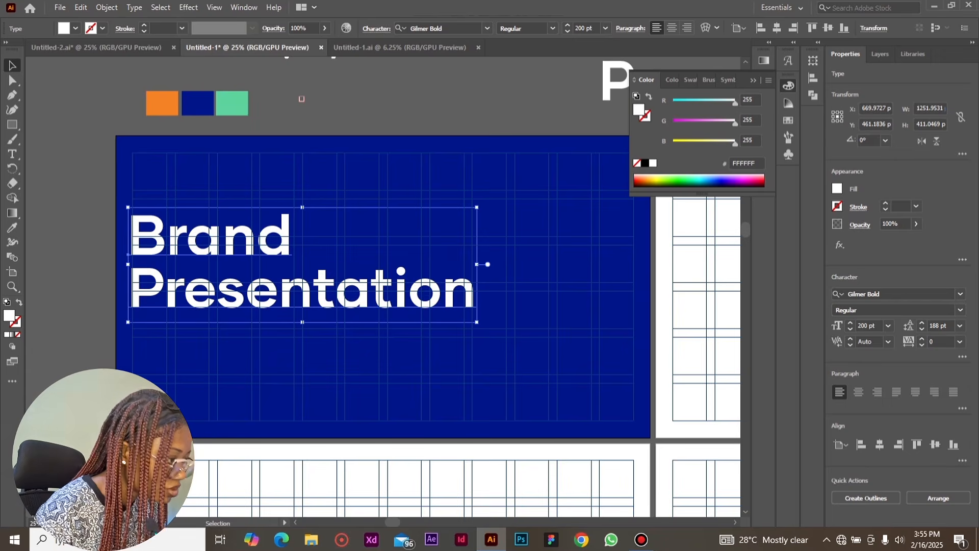
click(302, 99)
mouse_move(173, 232)
mouse_down()
mouse_move(168, 241)
mouse_move(173, 233)
mouse_up()
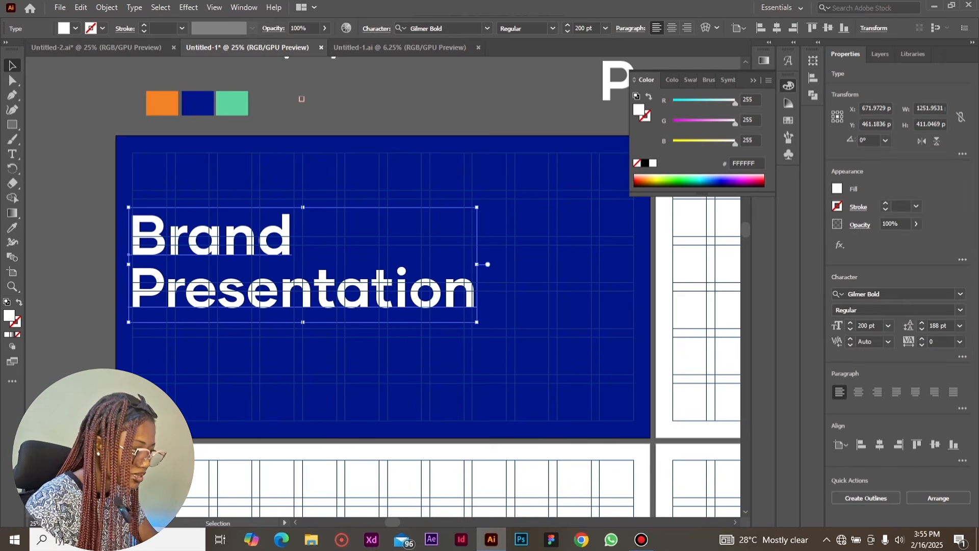
click(302, 99)
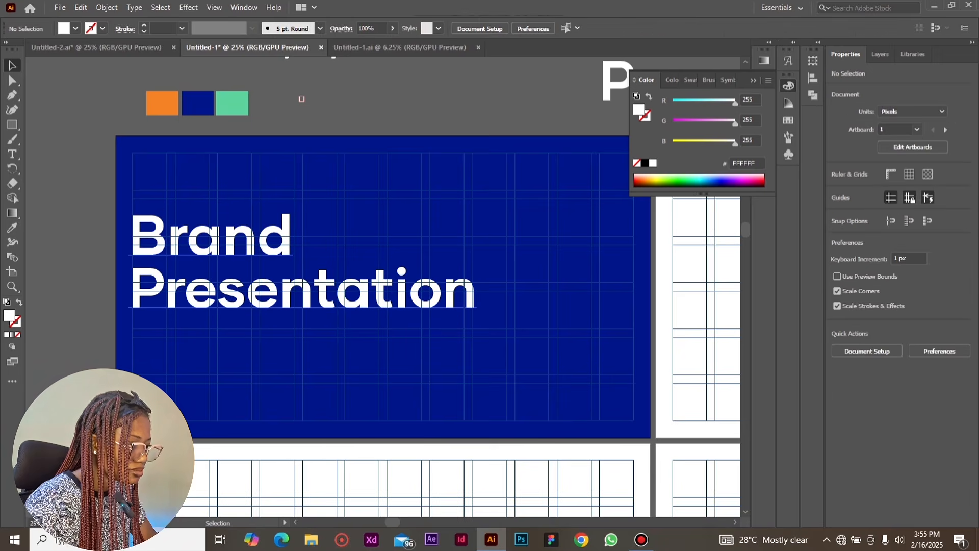
drag(216, 278, 220, 304)
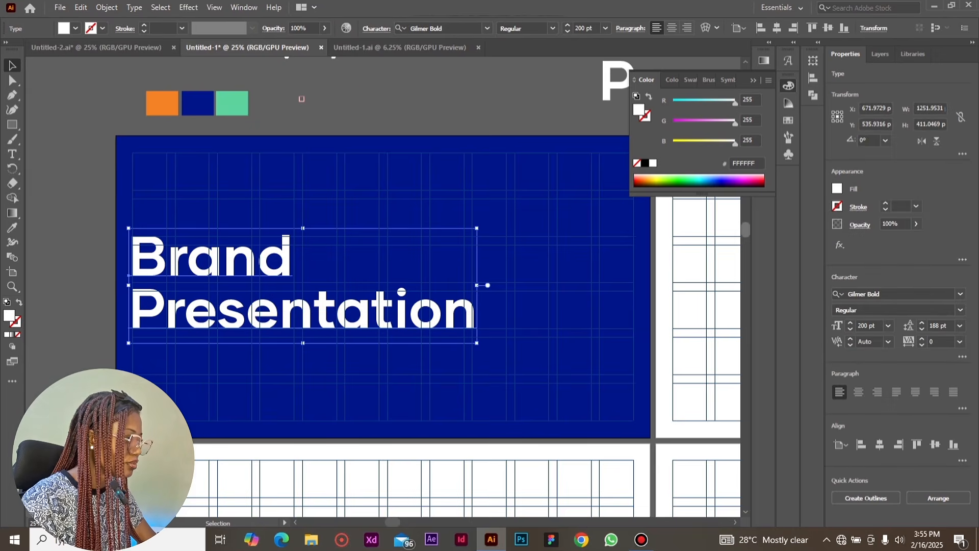
Place a copy of the horizontal payee logo with white lettering in the blue artboard's top-right corner and bring it to the front
scroll(378, 285, up, 3)
scroll(378, 285, up, 3)
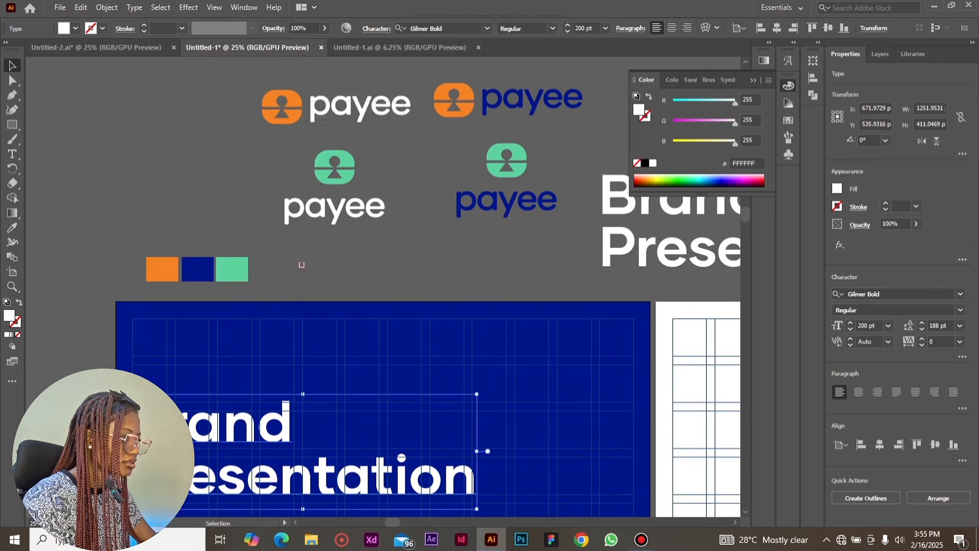
click(355, 104)
drag(356, 103, 583, 321)
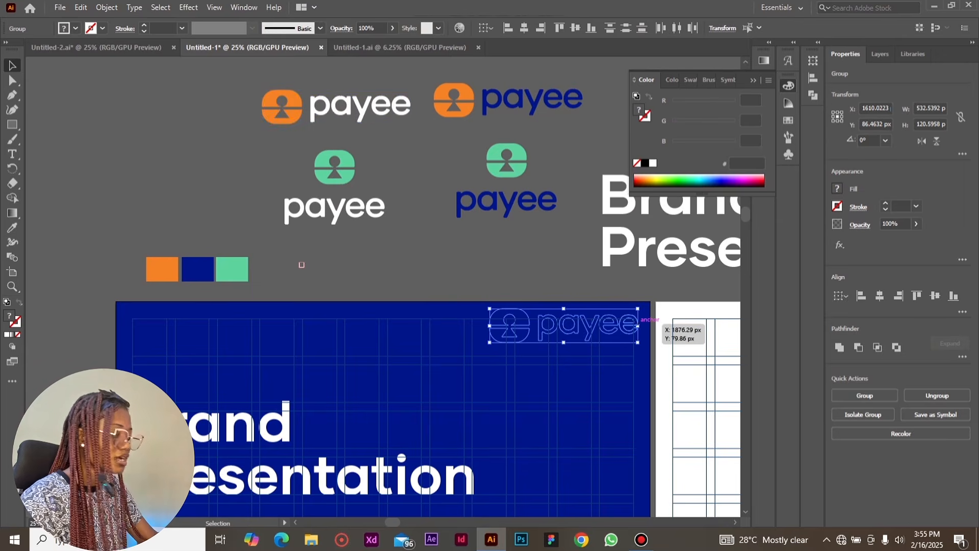
key(ctrl+equal)
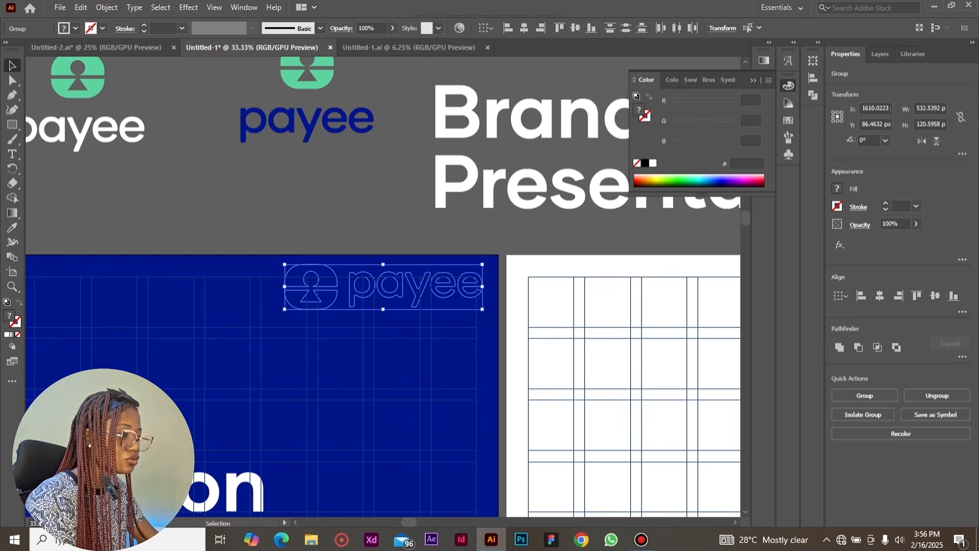
key(a)
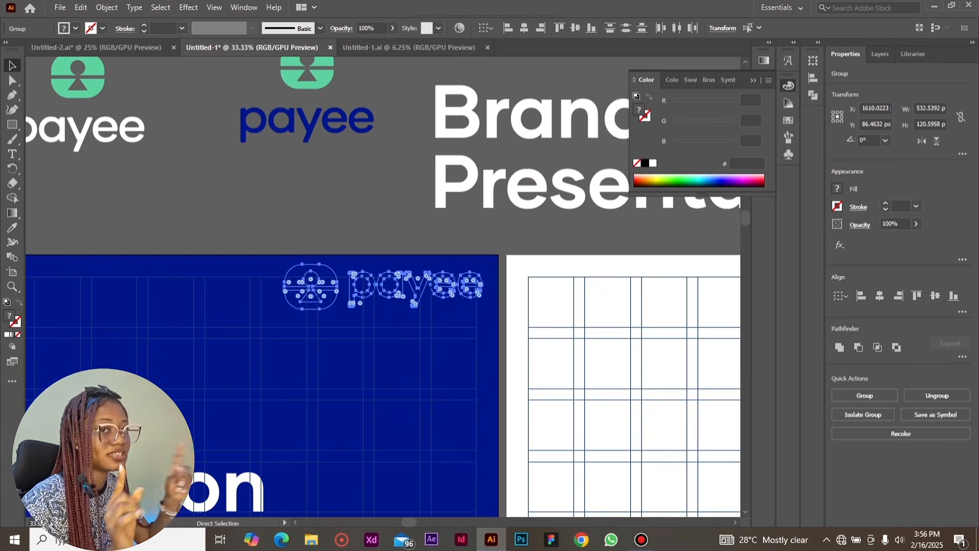
key(v)
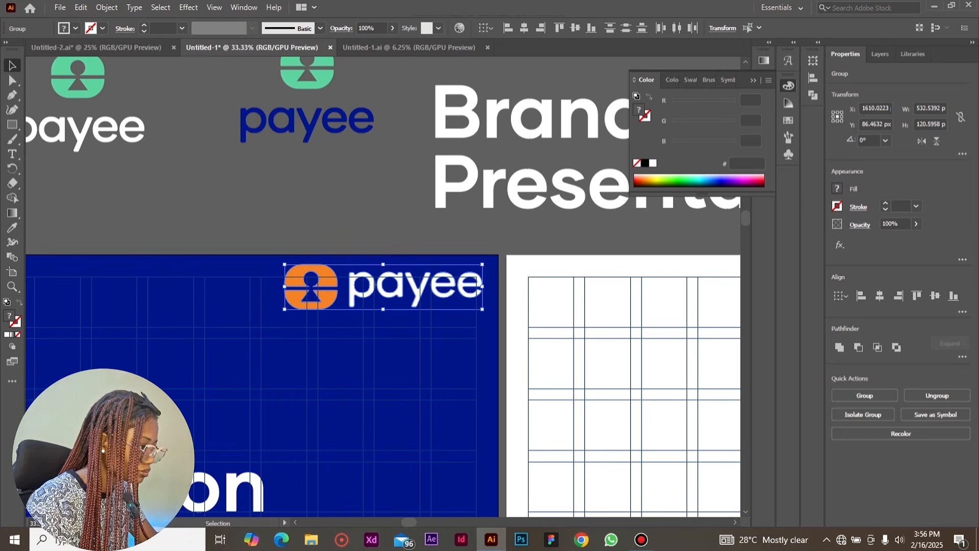
Scale the payee logo down to about 373 px wide and fit it into the grid's top-right corner
key(ctrl+minus)
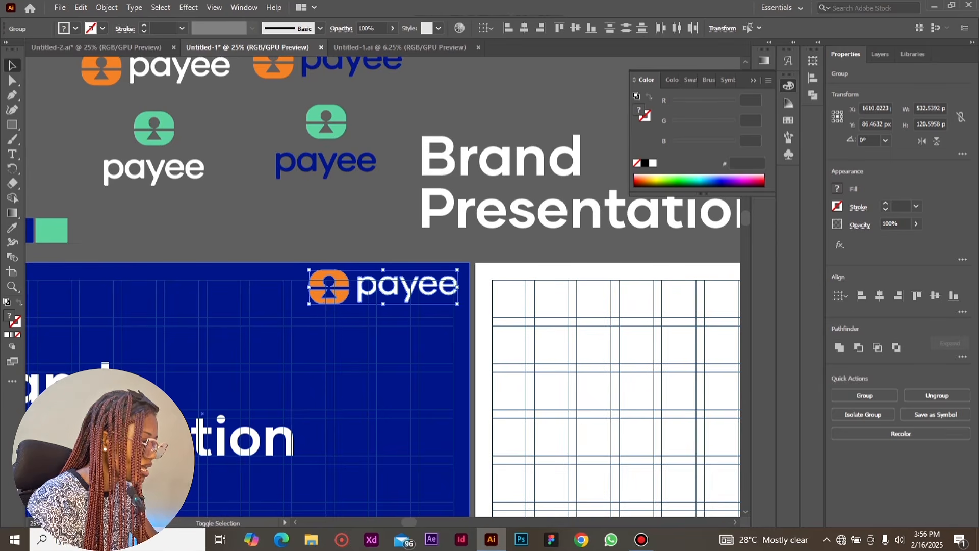
drag(383, 270, 444, 288)
scroll(443, 289, left, 5)
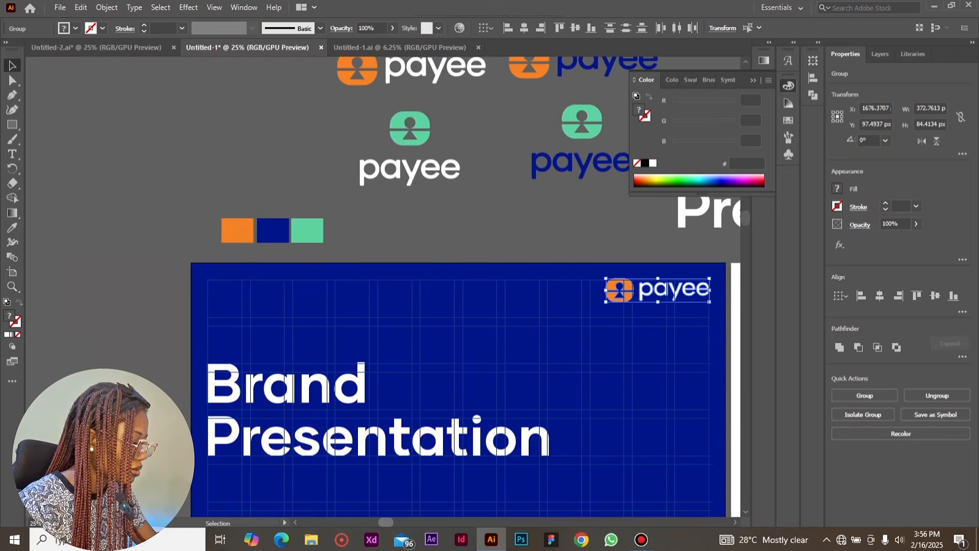
Add a point text reading "Payee" near the top-left corner of the blue cover artboard
key(t)
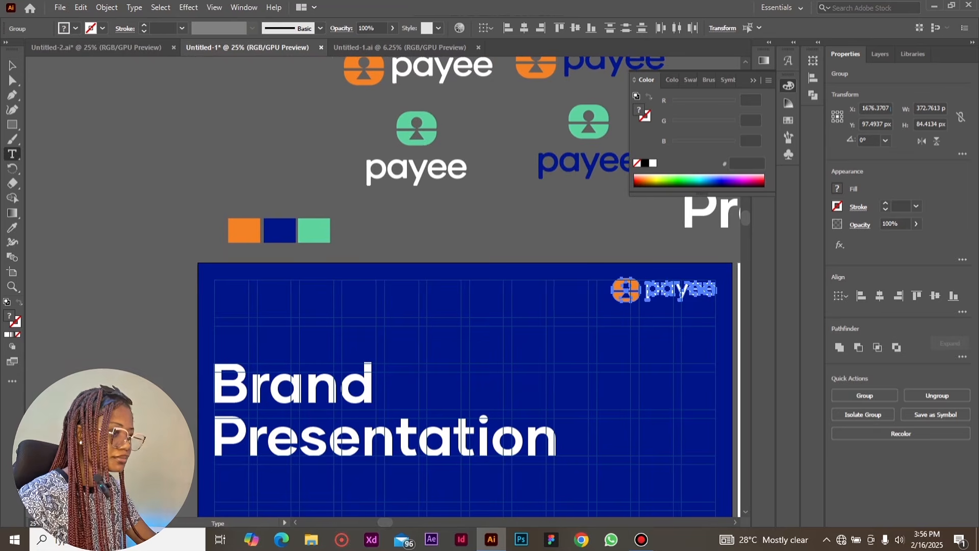
click(231, 299)
key(BackSpace)
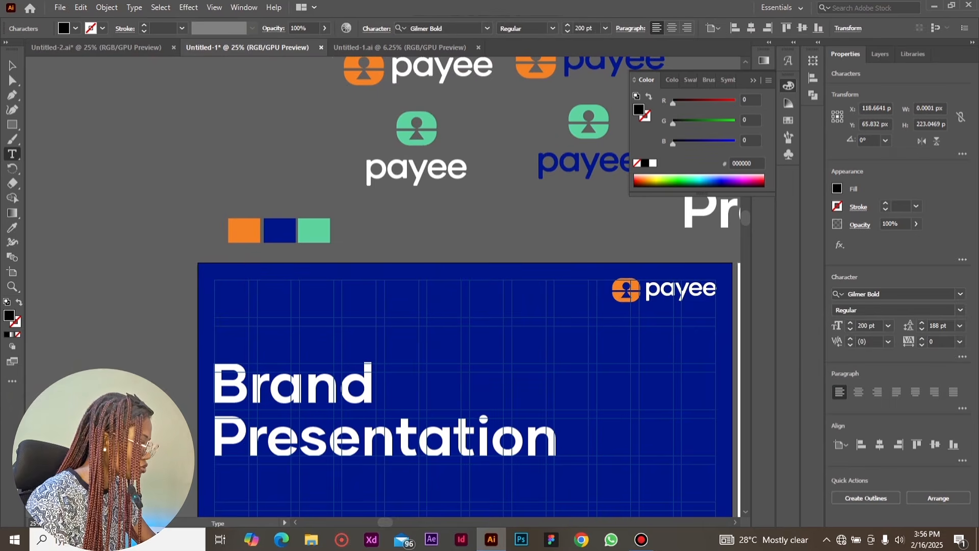
text(Payee)
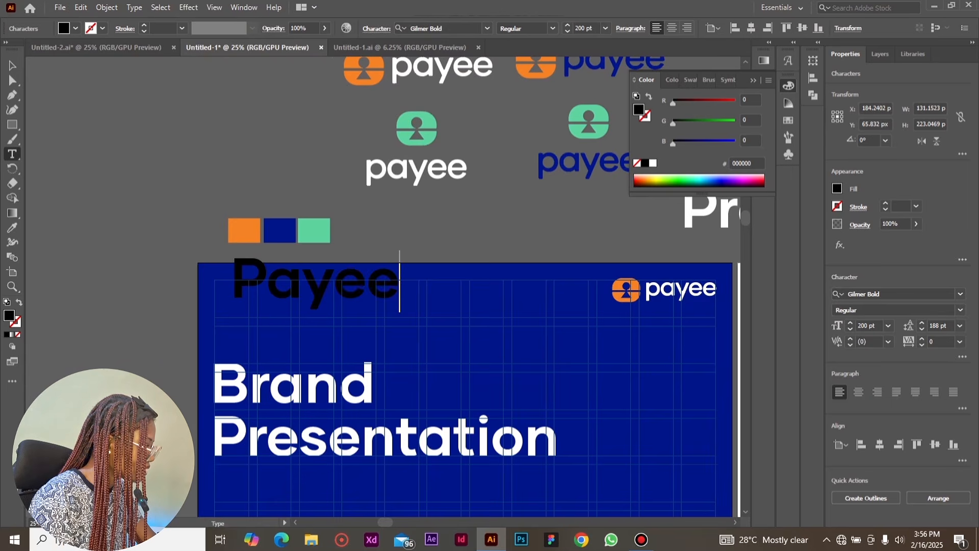
key(Escape)
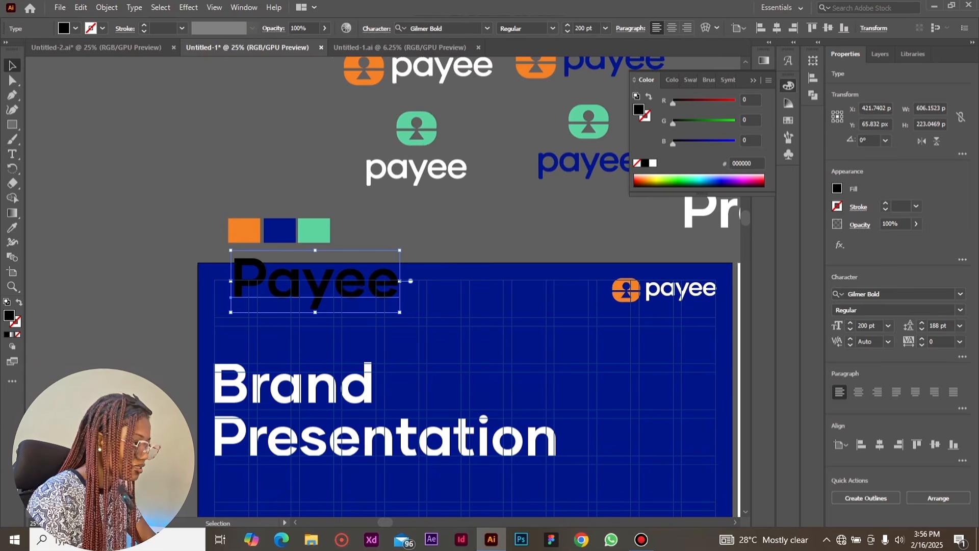
Fill the "Payee" text with white, set it to 36 pt and move it to the grid's top-left corner
click(654, 163)
click(889, 326)
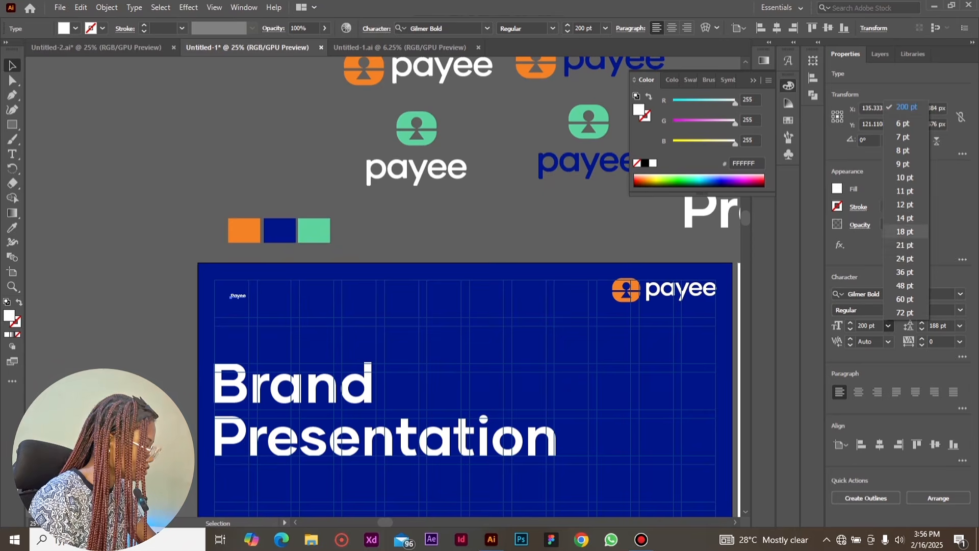
click(904, 271)
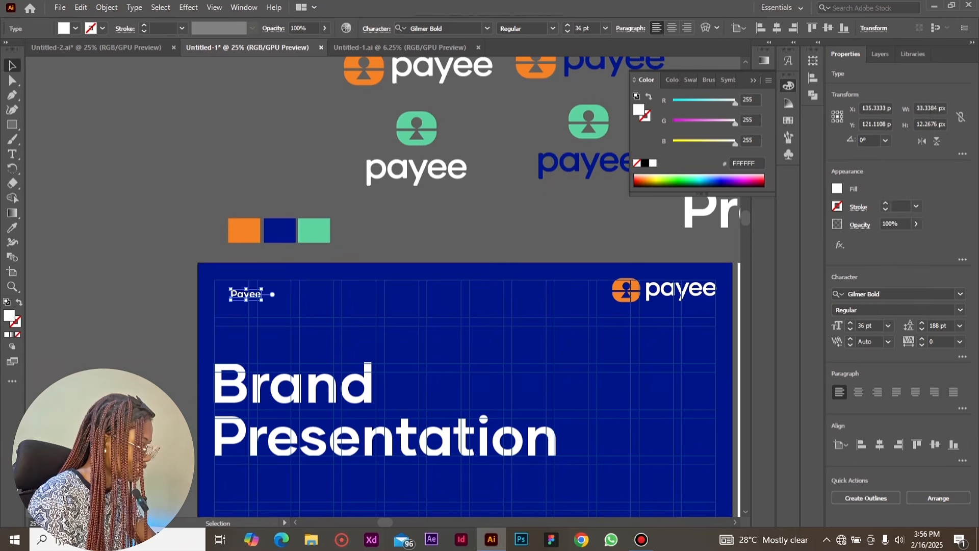
drag(262, 297, 248, 288)
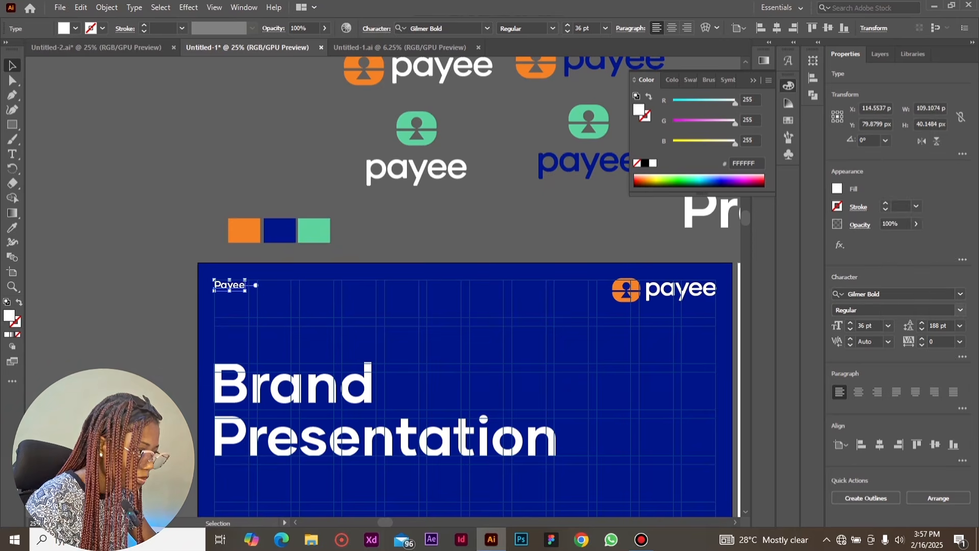
Set the "Payee" text to 72 pt and realign it with the grid's top margin, level with the logo
click(888, 326)
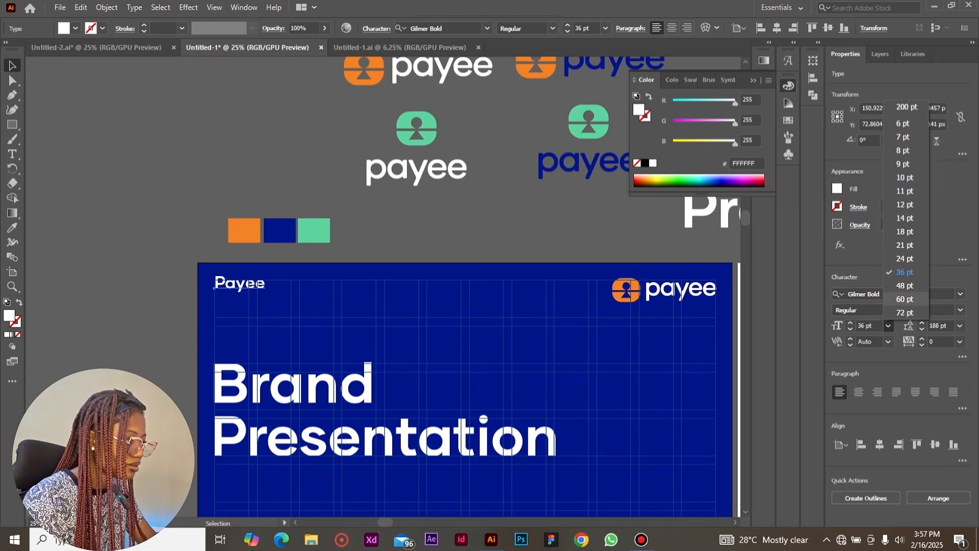
click(905, 312)
drag(270, 281, 270, 287)
key(ctrl+shift+a)
click(257, 289)
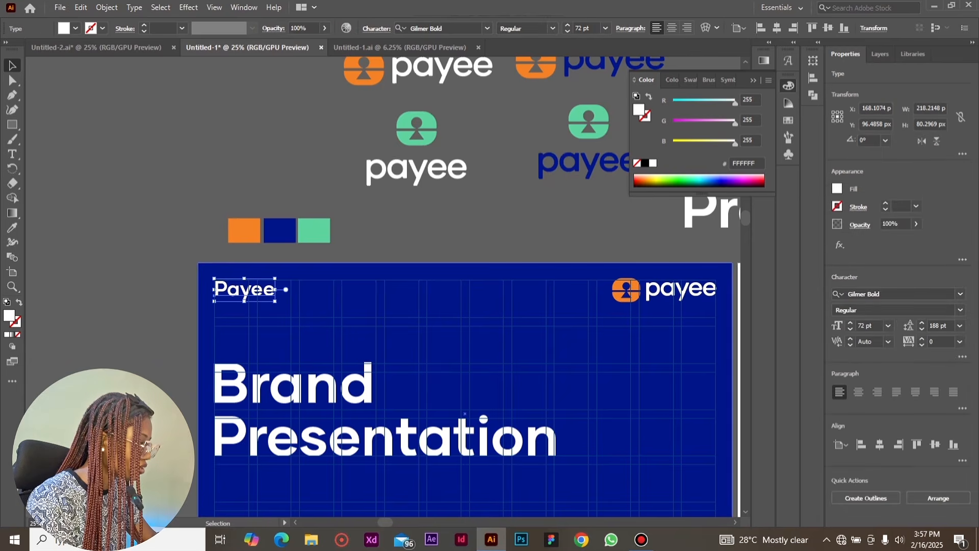
Group the cover's logo symbol and lettering and scale the group down to about 338 px wide
click(679, 289)
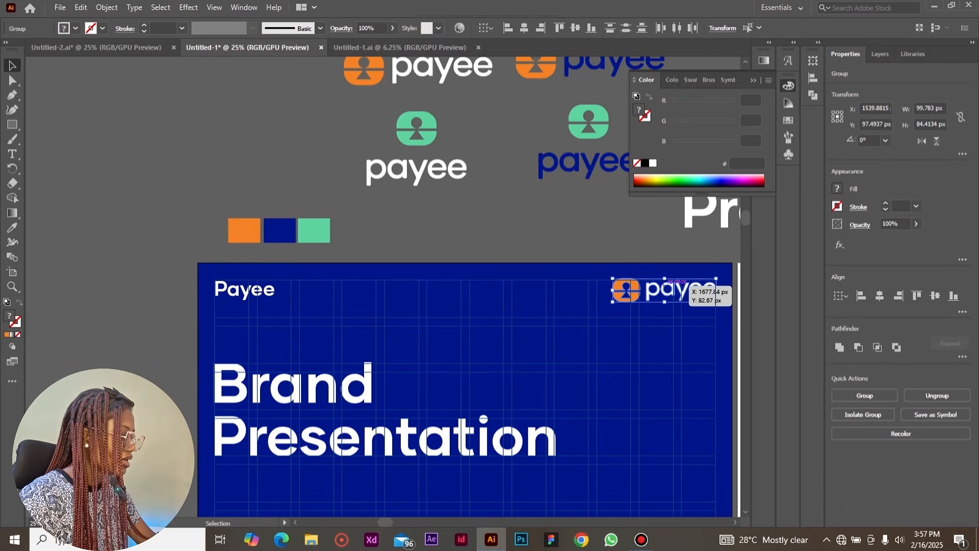
key(ctrl+g)
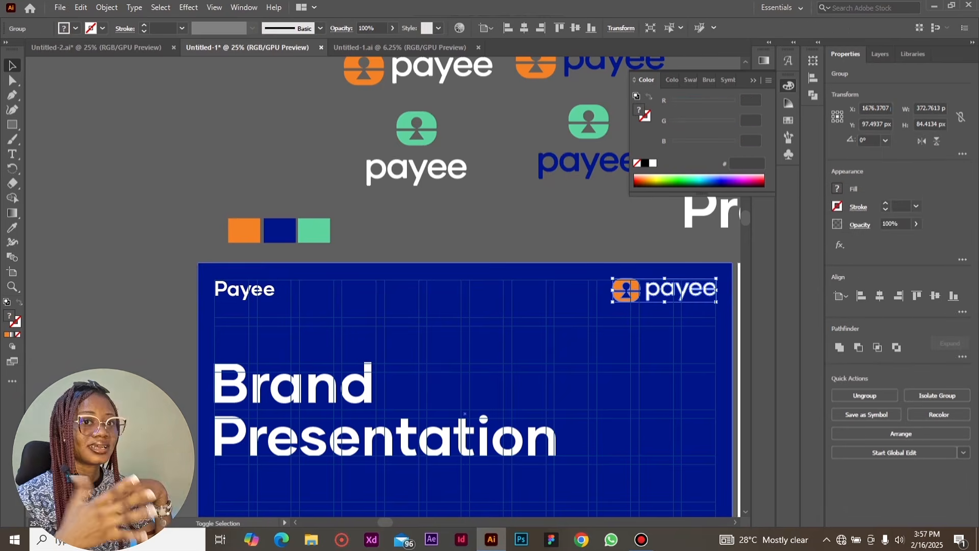
drag(716, 291, 705, 290)
Paste the three small white footer texts onto the cover and line them up along the grid's bottom margin
scroll(705, 290, down, 1)
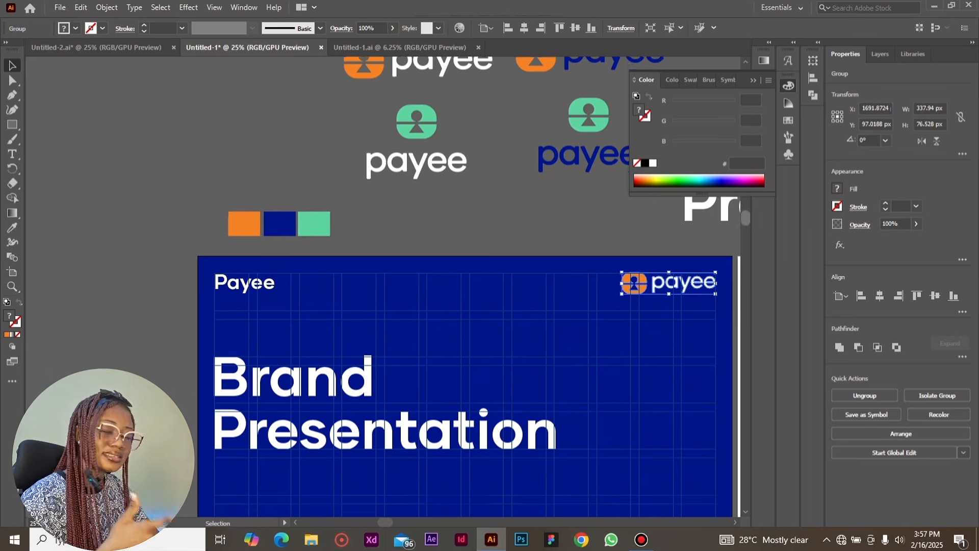
scroll(704, 290, down, 5)
scroll(705, 290, up, 1)
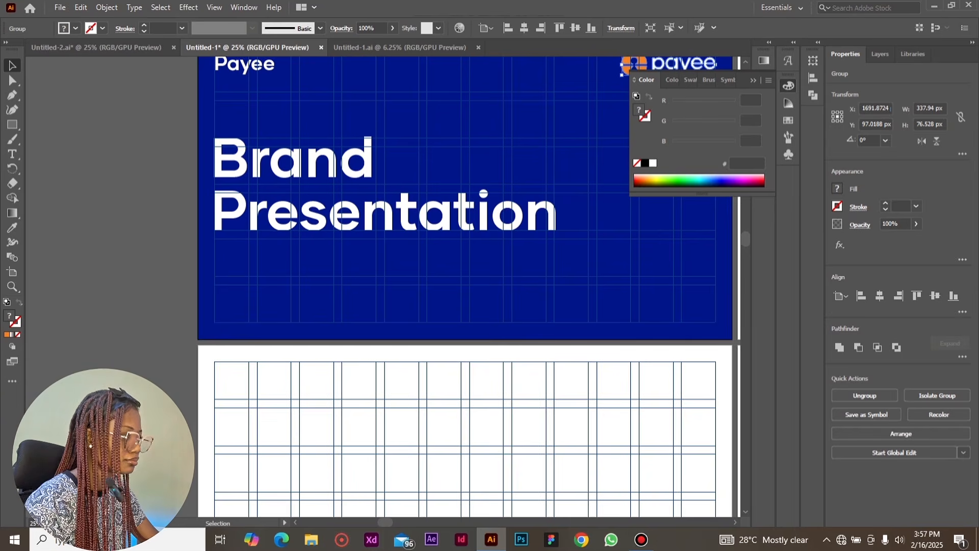
key(ctrl+v)
drag(381, 288, 465, 318)
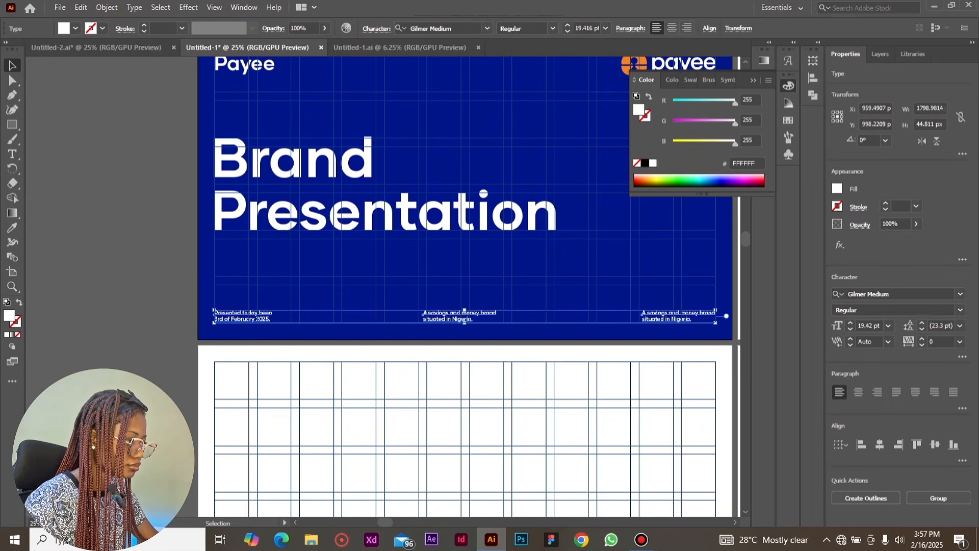
key(ctrl+shift+a)
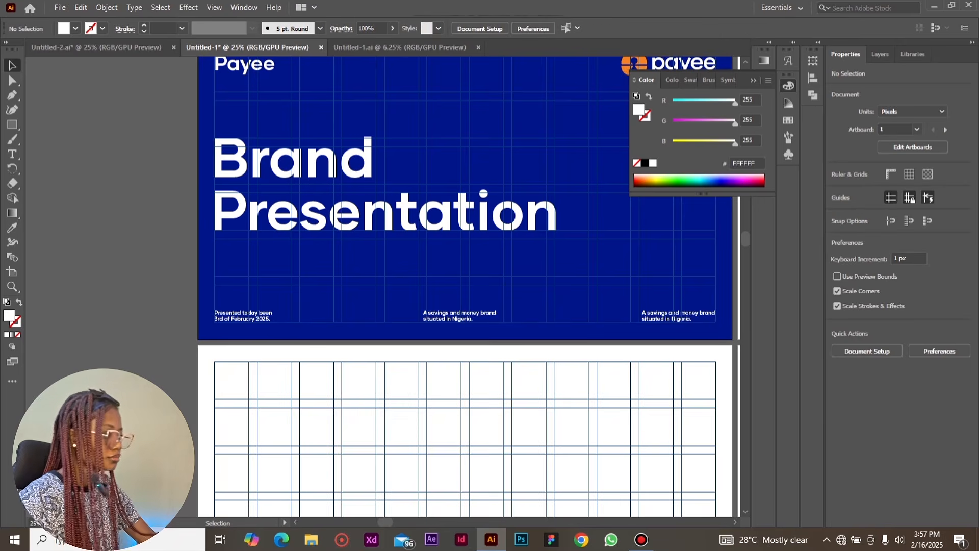
Paste the "Welcome" heading and its lorem ipsum paragraph onto the second artboard, starting at the grid's left margin
key(ctrl+minus)
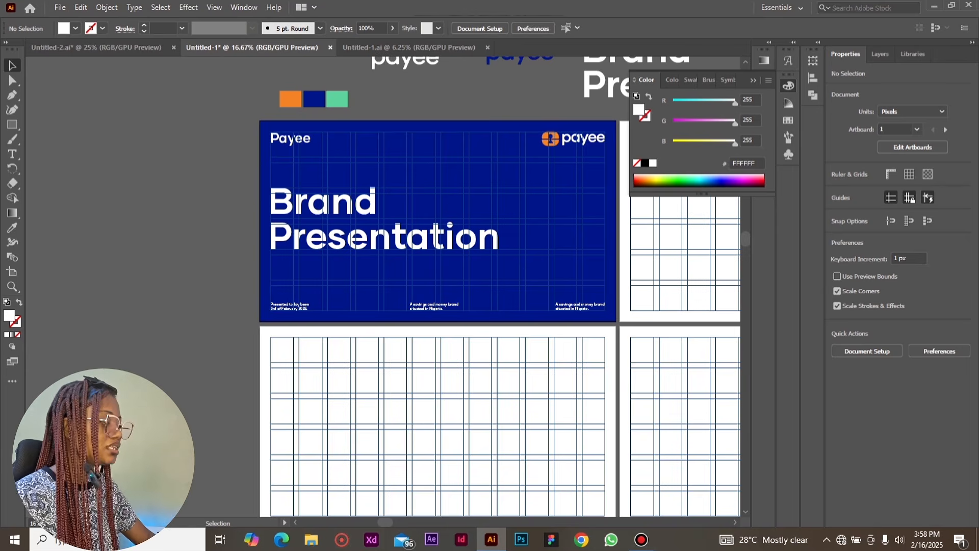
drag(385, 522, 433, 522)
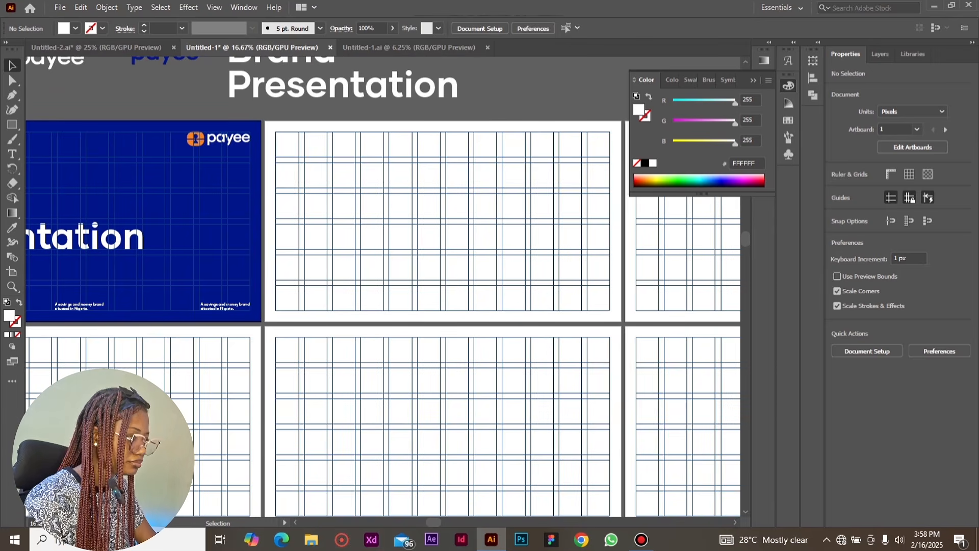
key(ctrl+v)
drag(383, 298, 412, 222)
drag(417, 218, 417, 218)
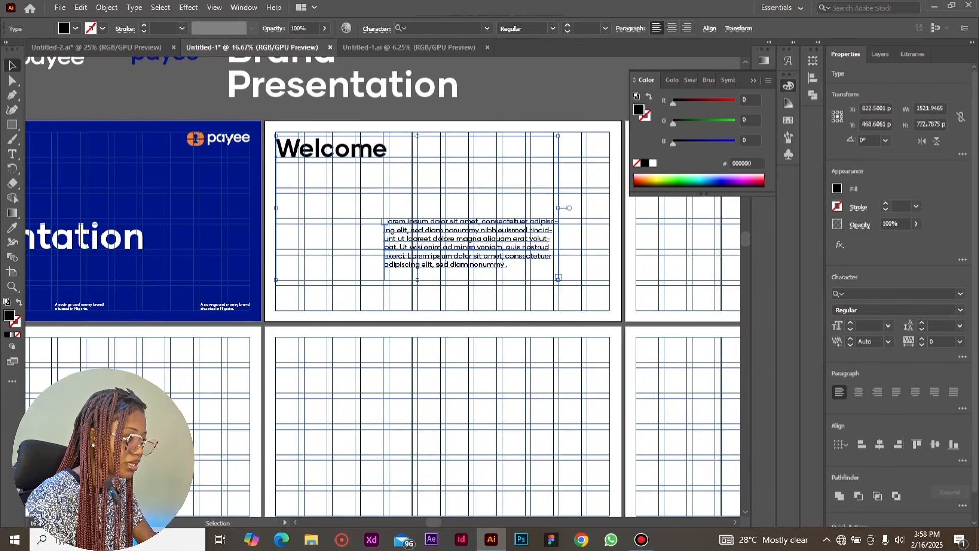
Shift the "Welcome" heading and the paragraph one grid column to the right
key(ctrl+shift+a)
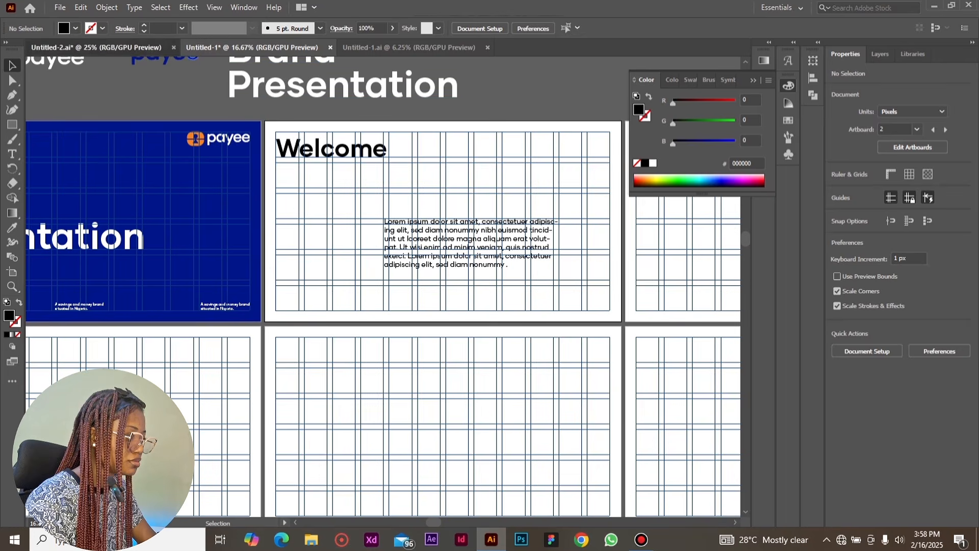
drag(358, 153, 387, 159)
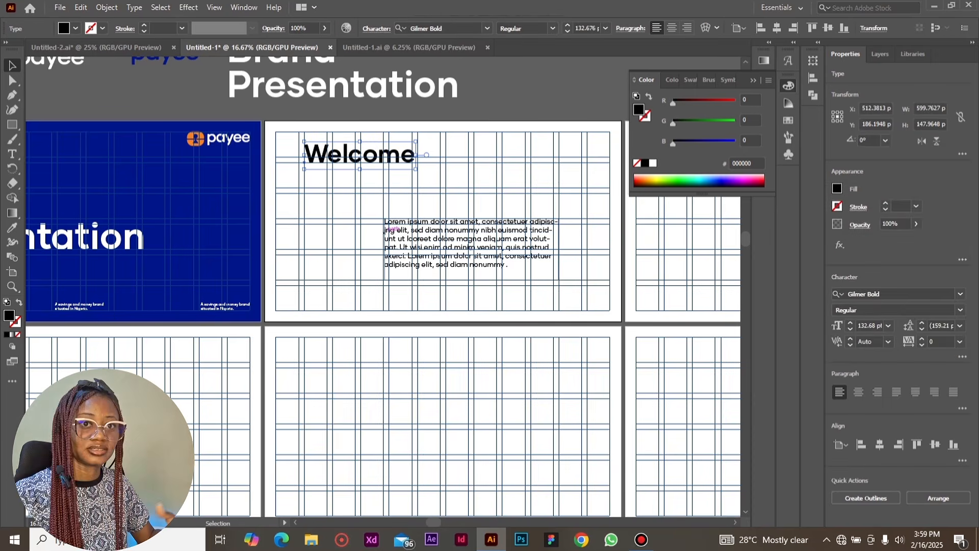
drag(420, 233, 443, 238)
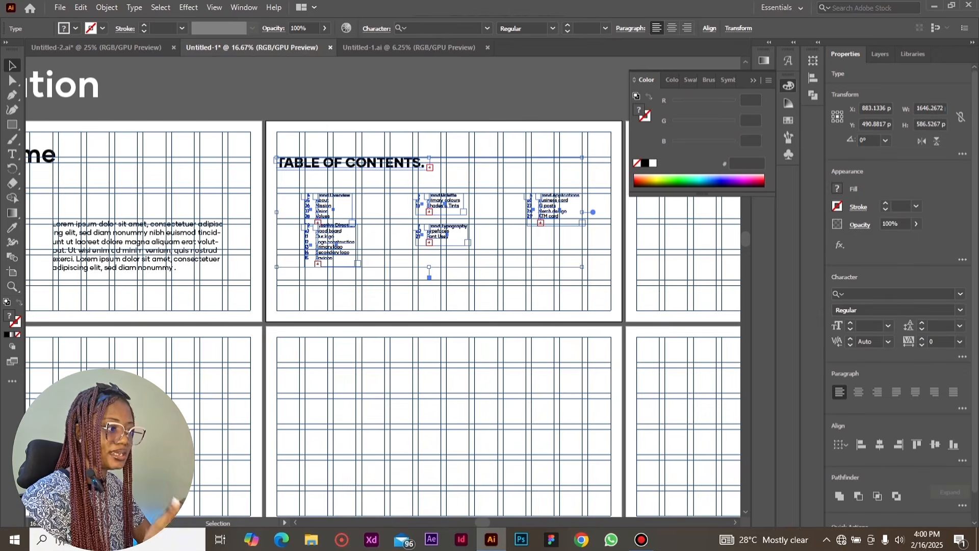
Place the "TABLE OF CONTENTS." heading and its numbered section lists on the third artboard
scroll(429, 277, right, 3)
click(406, 279)
key(a)
key(ctrl+=)
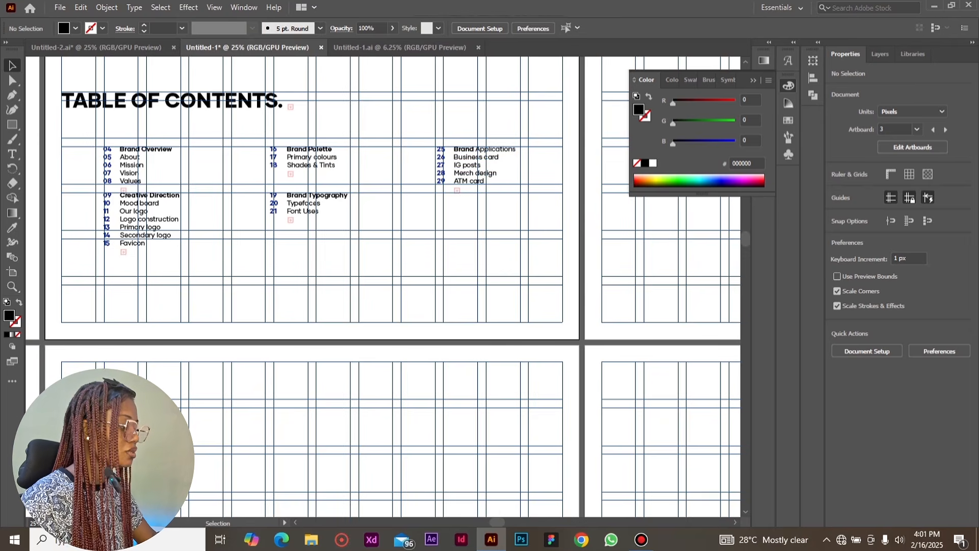
Paste the blue "Brand Overview" section page with the outlined 01 in place on the fourth artboard
scroll(382, 286, right, 10)
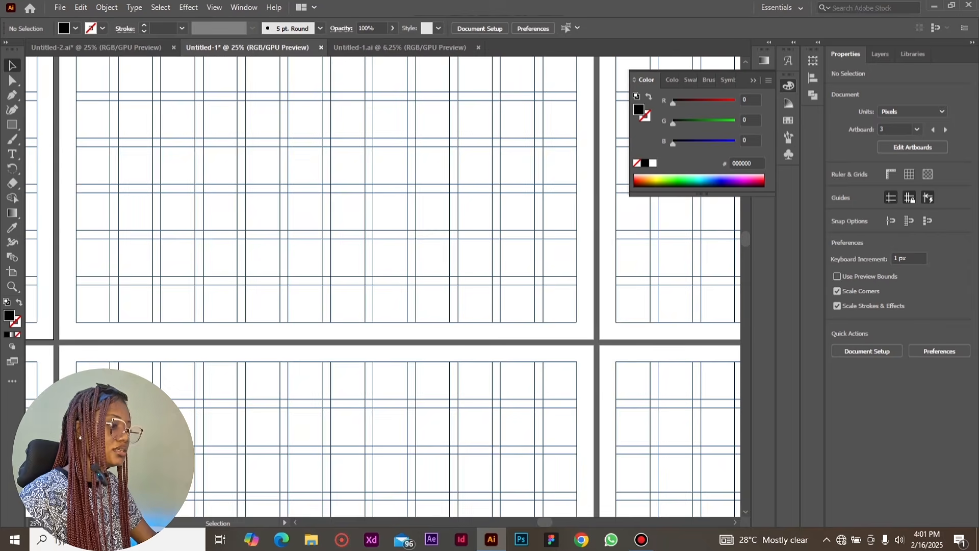
scroll(382, 285, up, 2)
click(382, 276)
key(ctrl+shift+v)
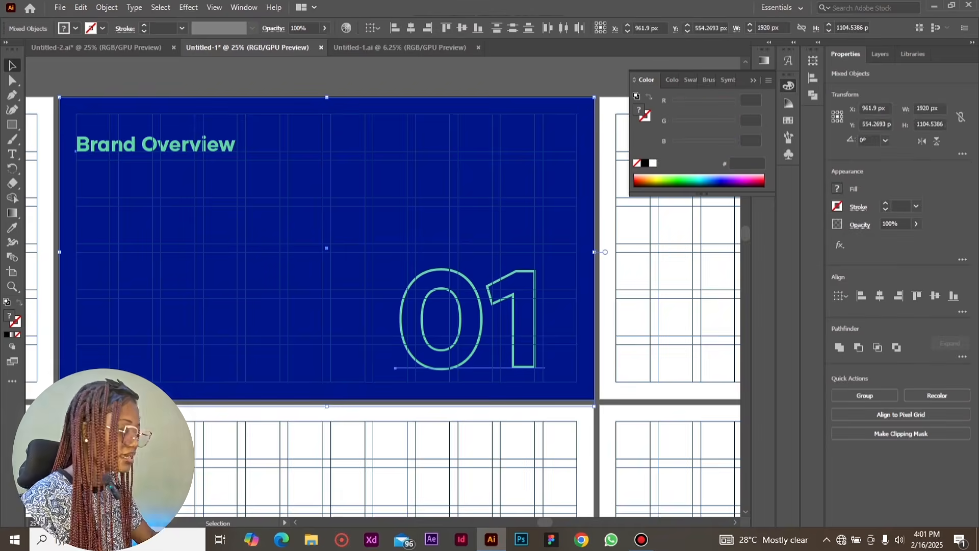
Paste the beige "About the brand" page with its lorem ipsum text in place on the fifth artboard
key(ctrl+minus)
scroll(383, 286, left, 10)
scroll(437, 507, left, 3)
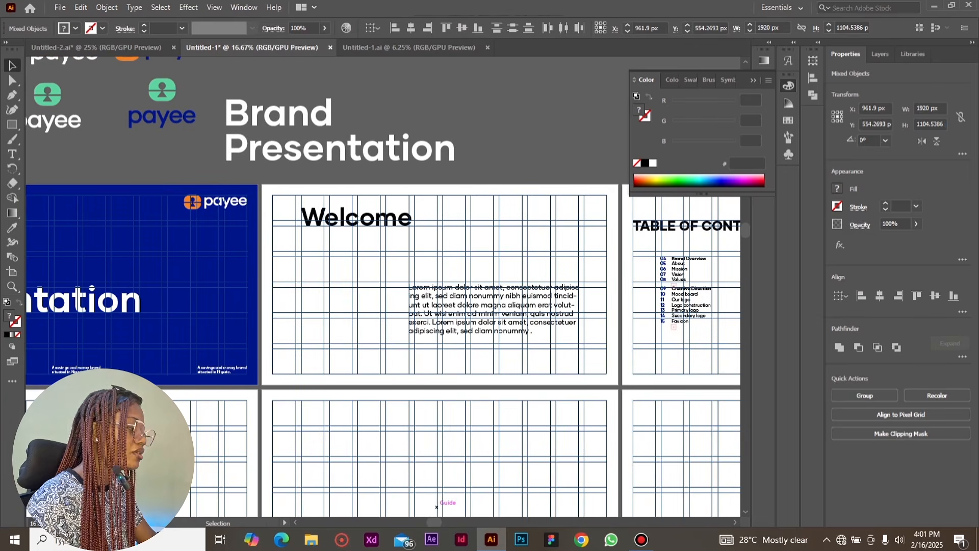
scroll(437, 506, right, 10)
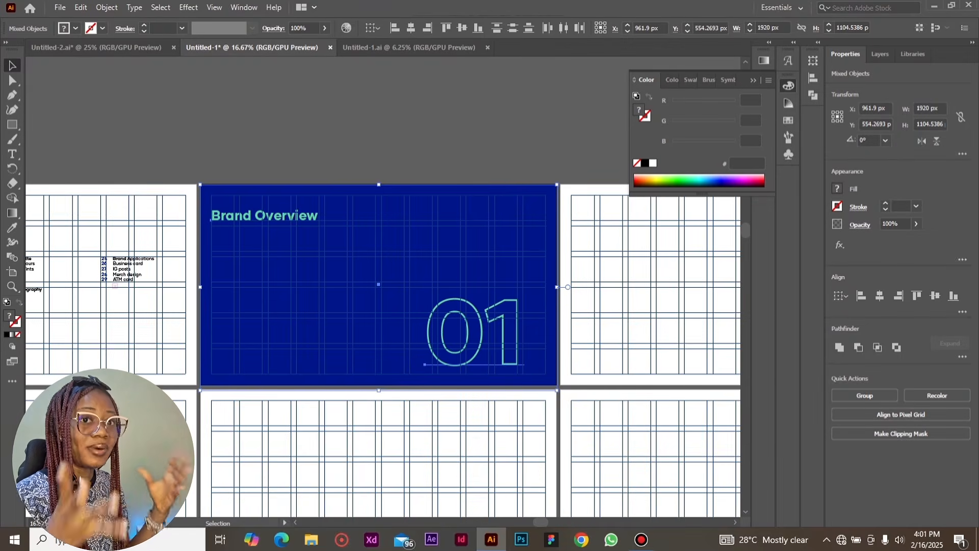
scroll(382, 285, right, 3)
click(491, 284)
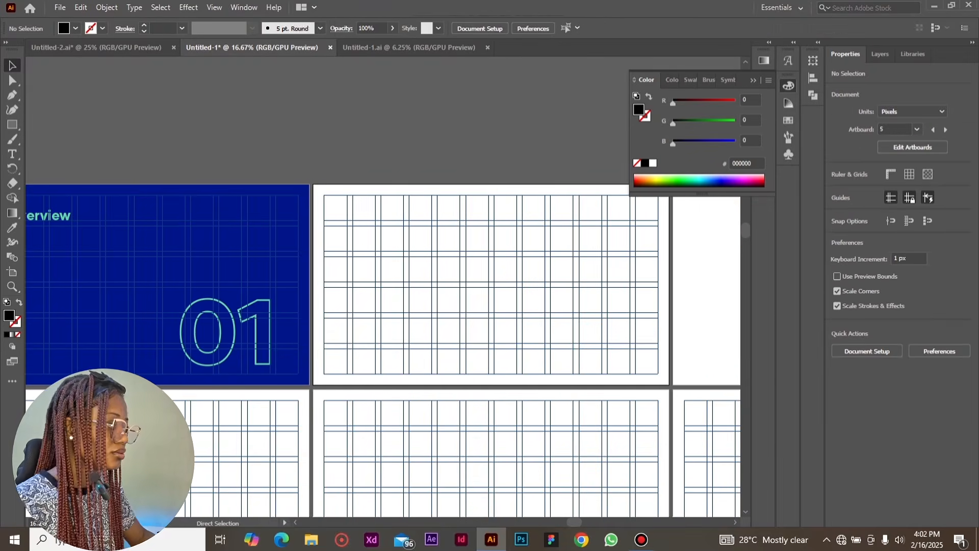
key(ctrl+shift+v)
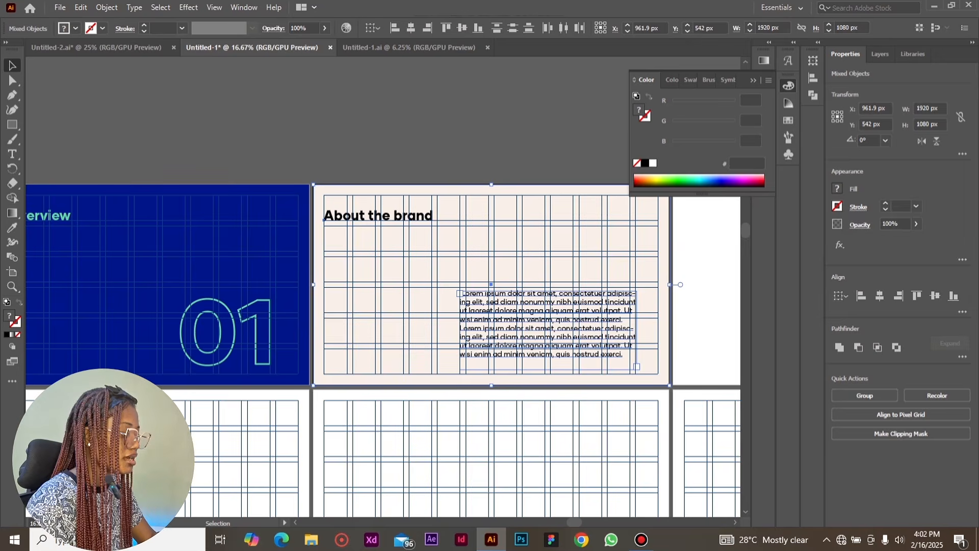
scroll(541, 485, right, 5)
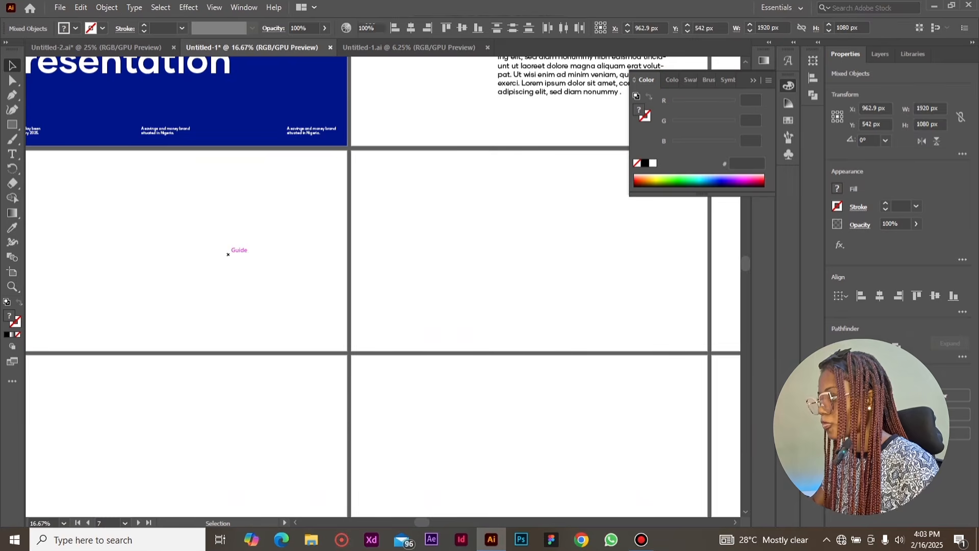
click(415, 251)
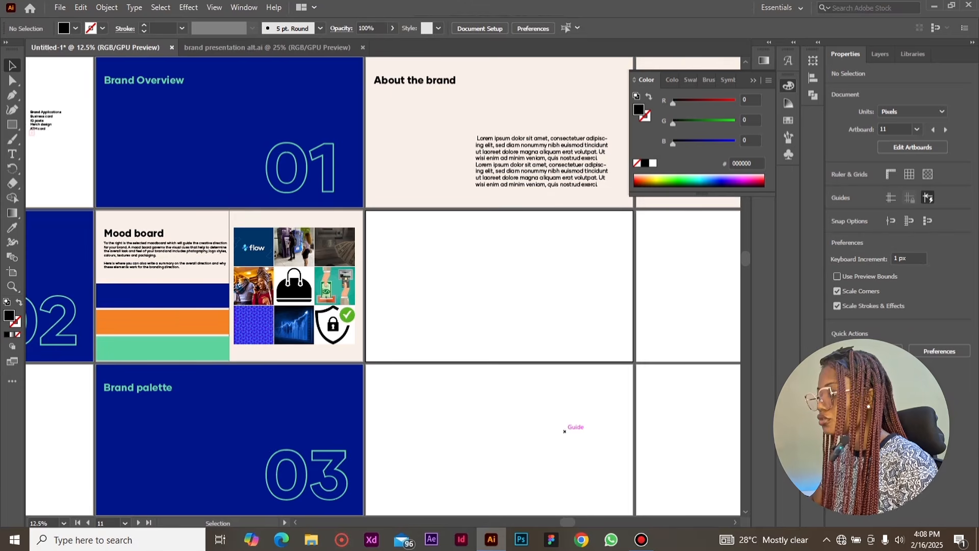
drag(568, 522, 506, 522)
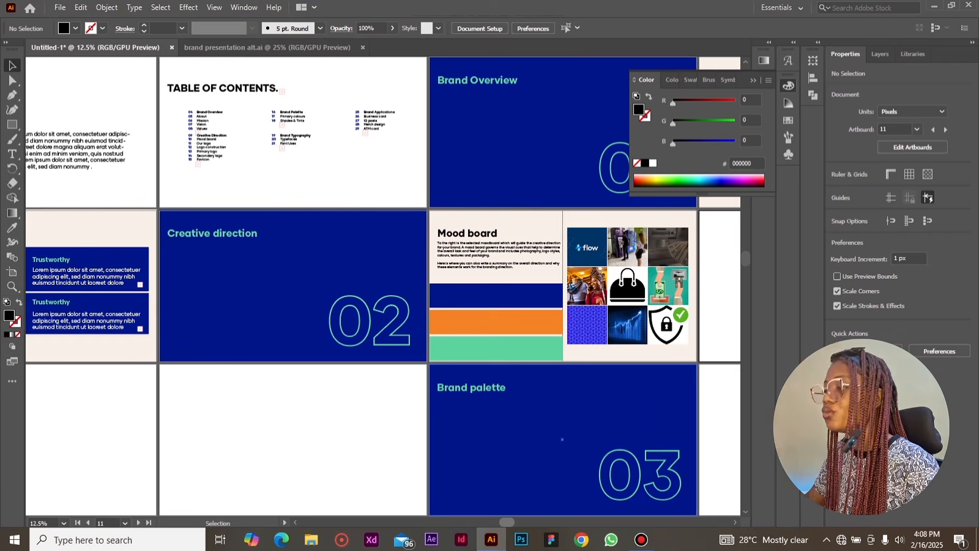
drag(507, 522, 544, 523)
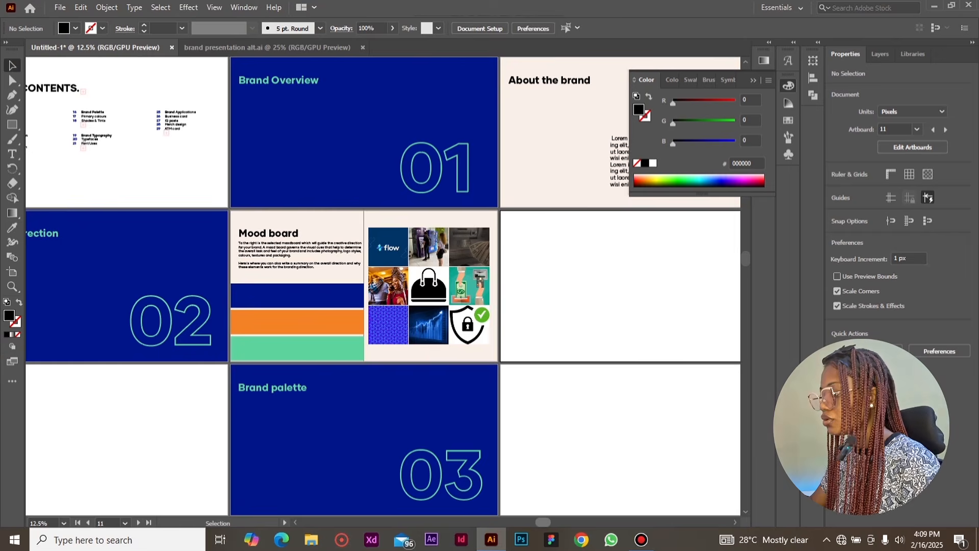
scroll(382, 286, right, 2)
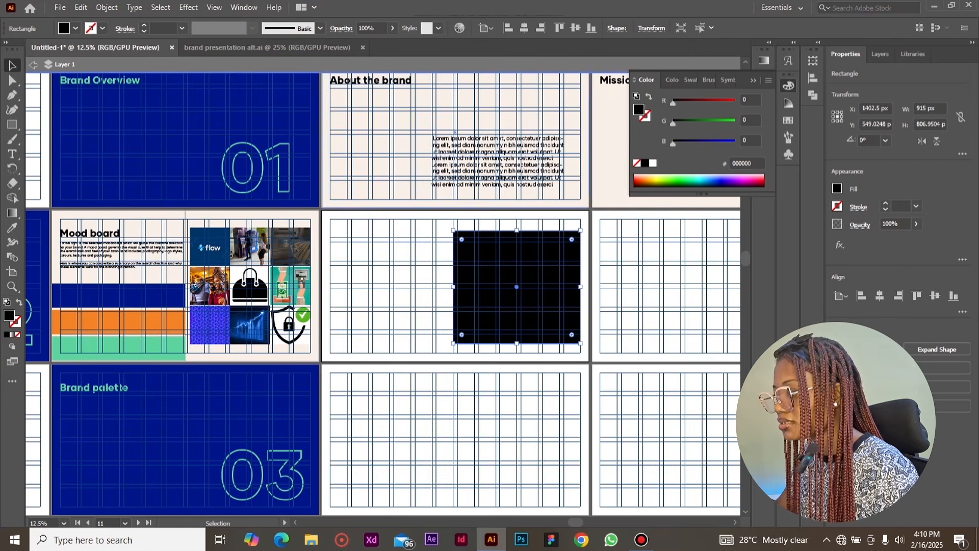
Set up a grid split of the black square with three rows and the preview turned on
click(107, 7)
mouse_move(169, 299)
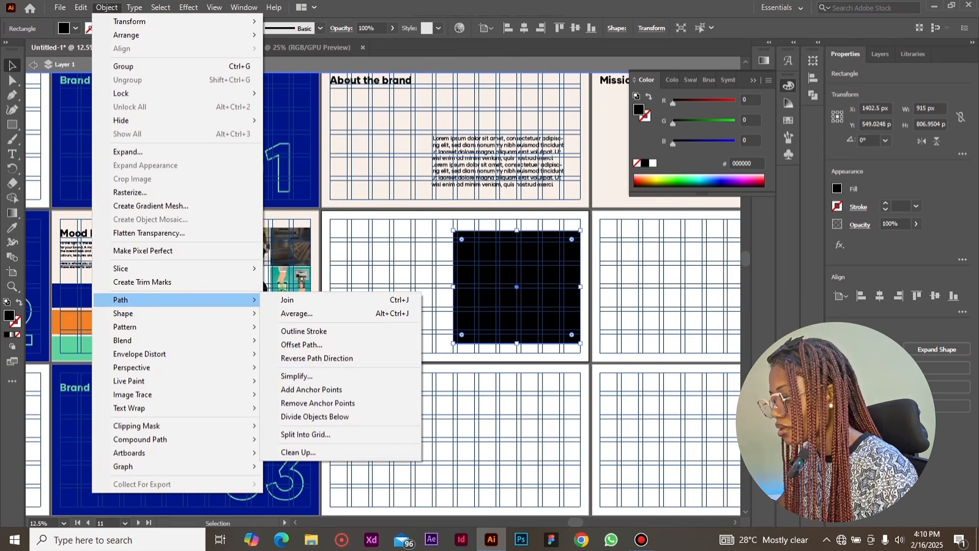
click(305, 434)
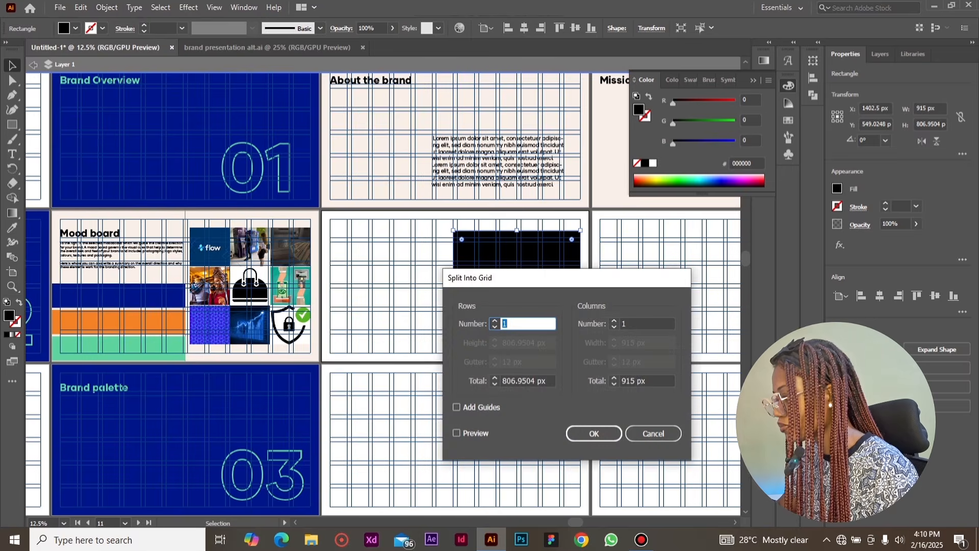
drag(538, 278, 689, 219)
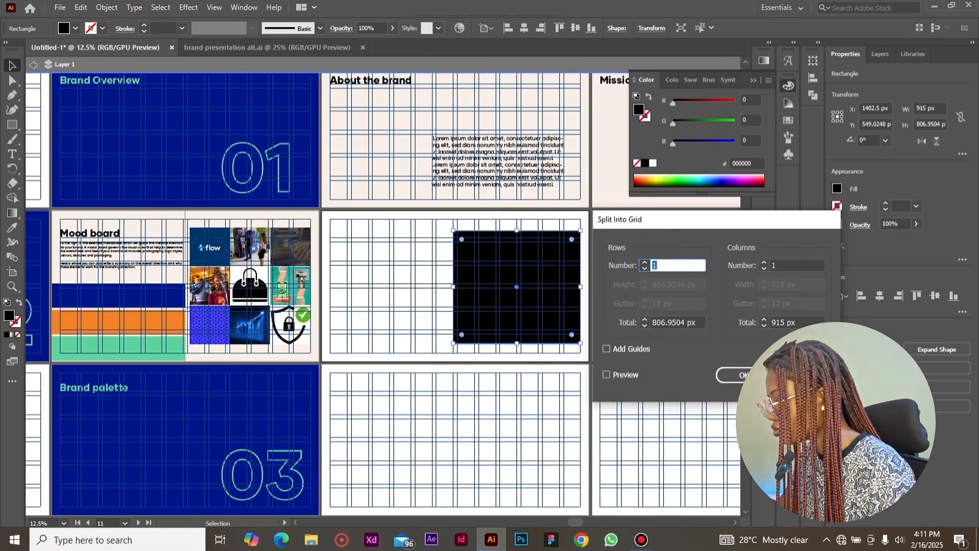
click(607, 374)
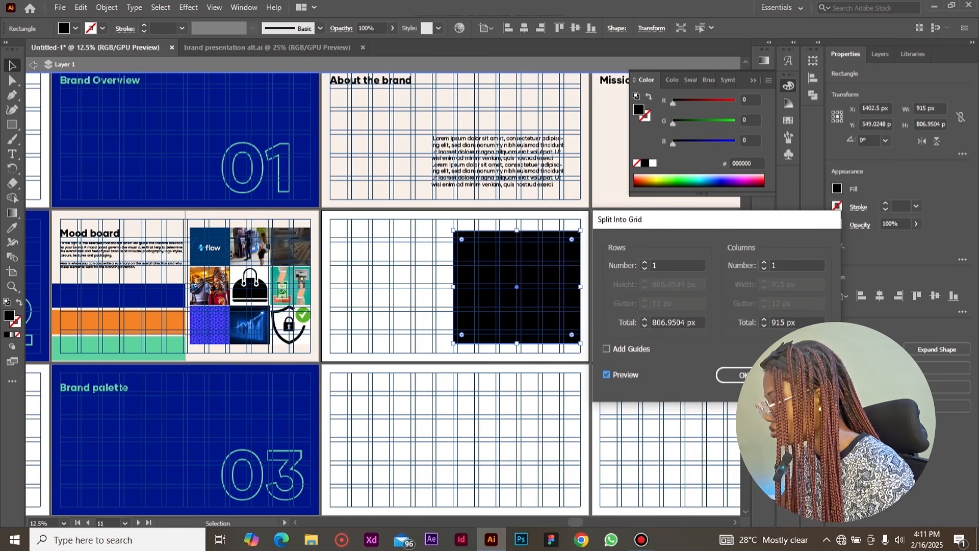
click(644, 262)
key(Up)
click(645, 262)
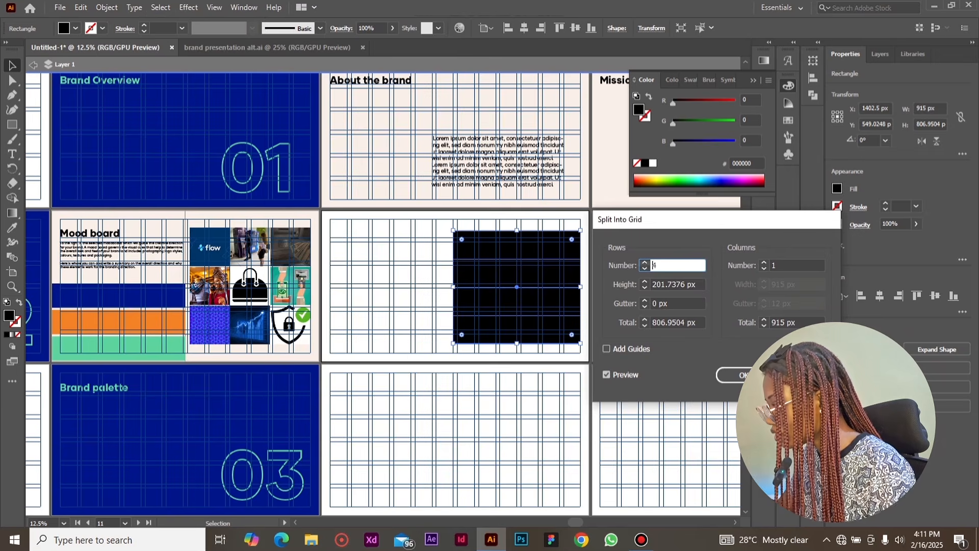
click(644, 268)
click(644, 262)
click(645, 262)
click(644, 268)
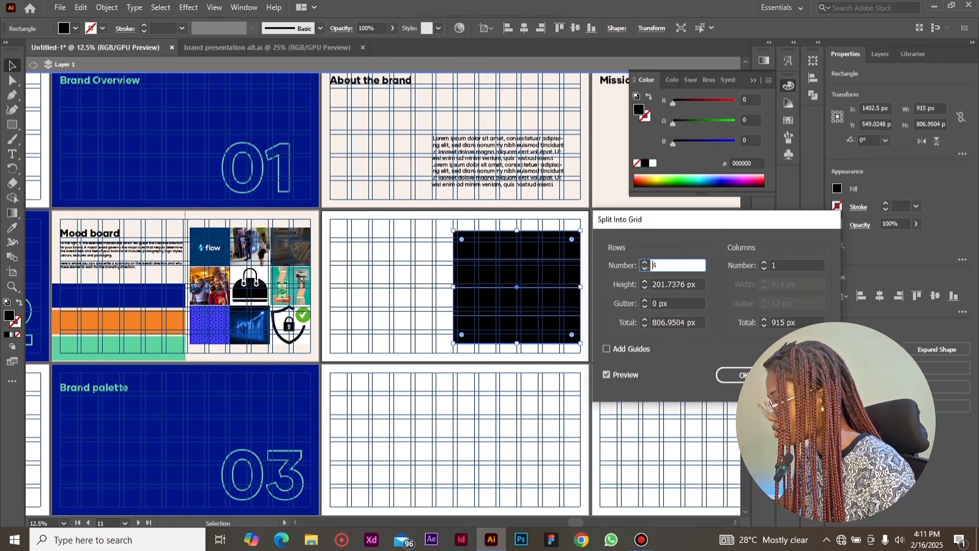
click(644, 268)
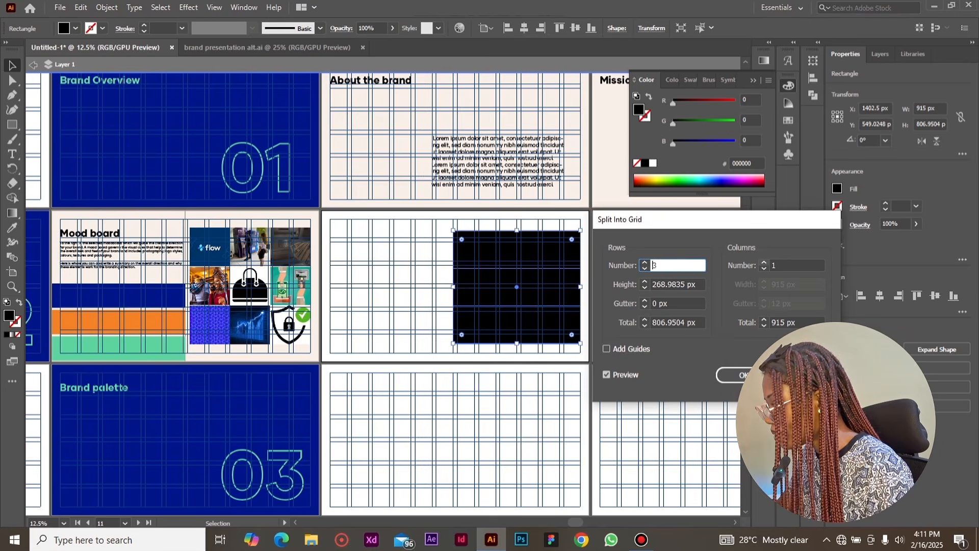
Set the split to three columns with 12 px row and column gutters, and apply it to the black square
click(764, 262)
click(764, 262)
click(764, 263)
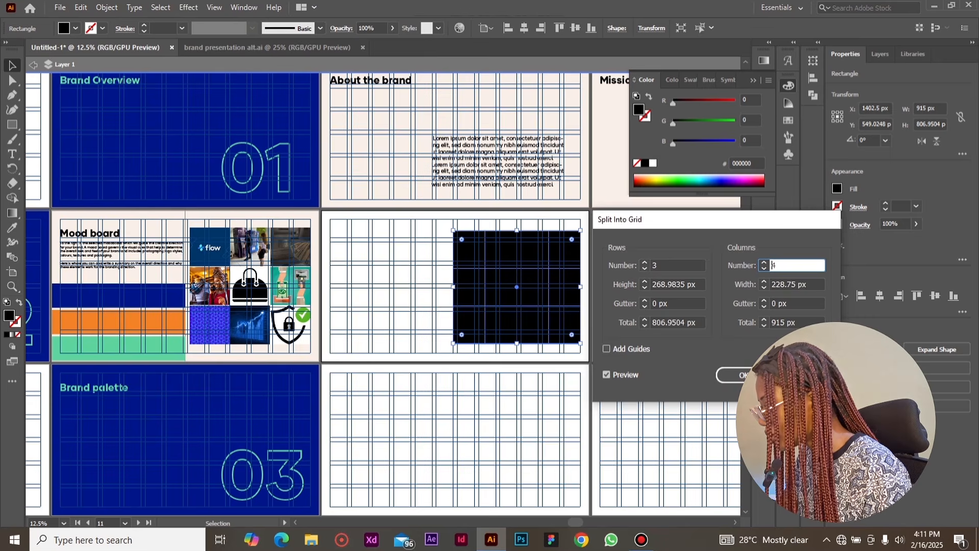
click(663, 303)
text(12)
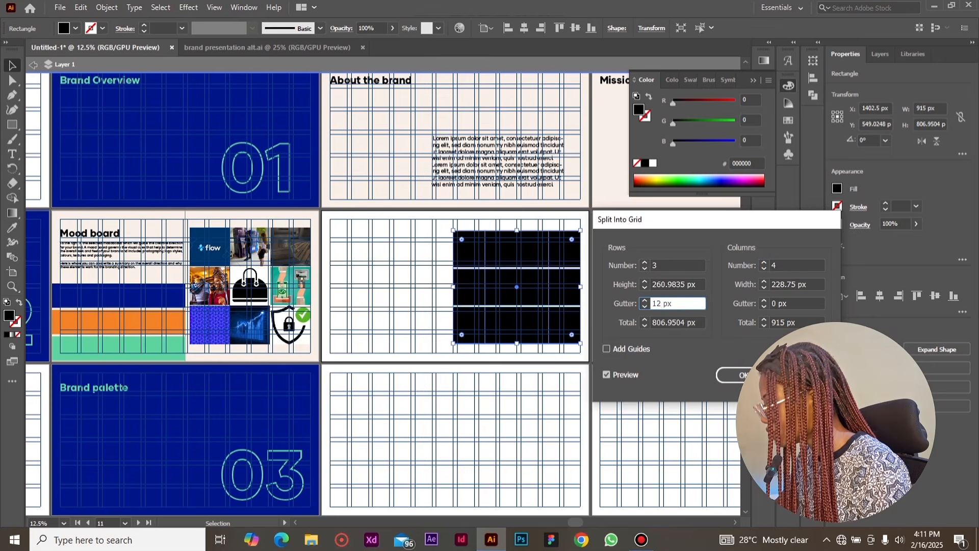
click(776, 303)
text(12)
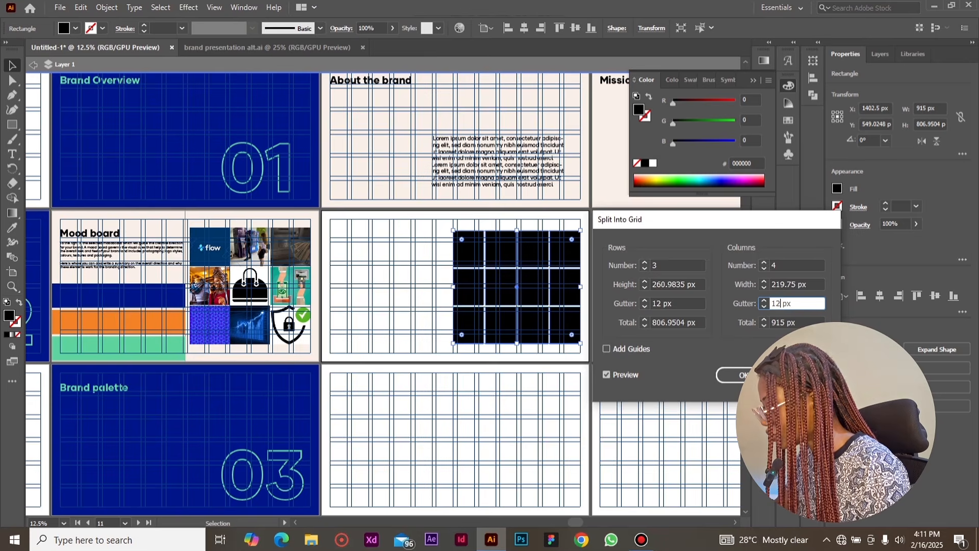
click(764, 268)
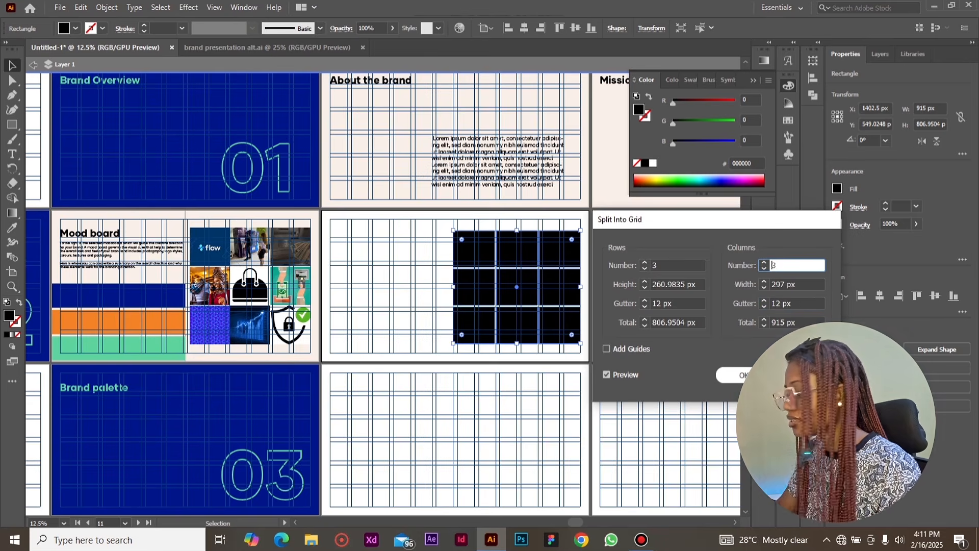
key(Return)
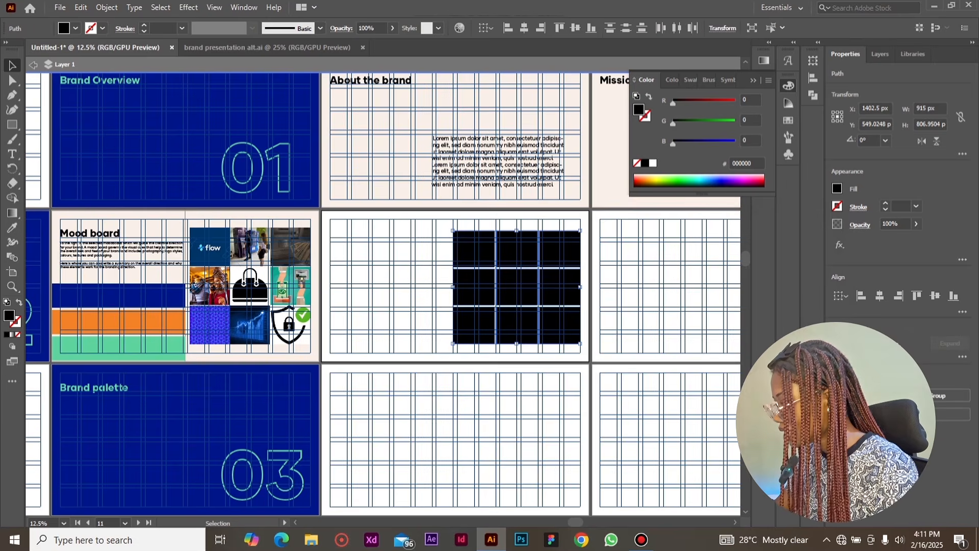
Hide the guides around the grid of black squares
key(ctrl+;)
key(ctrl+=)
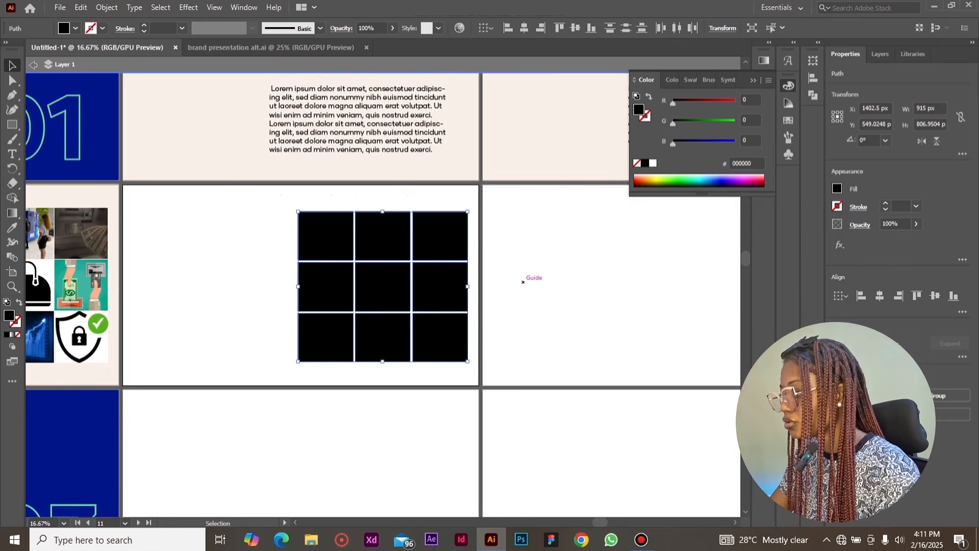
key(ctrl+minus)
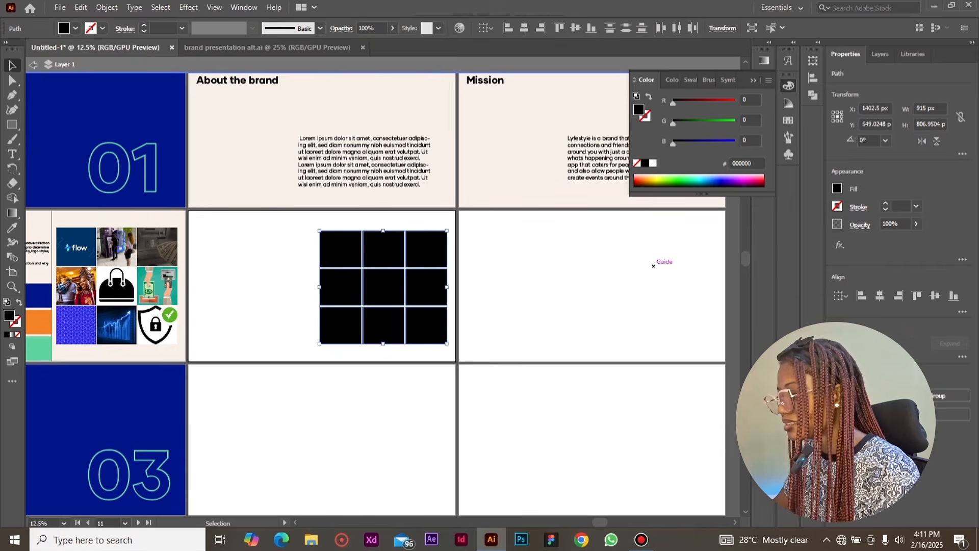
key(ctrl+=)
Place the copied cash image behind the grid's first square and clip it to that square with a clipping mask
click(218, 261)
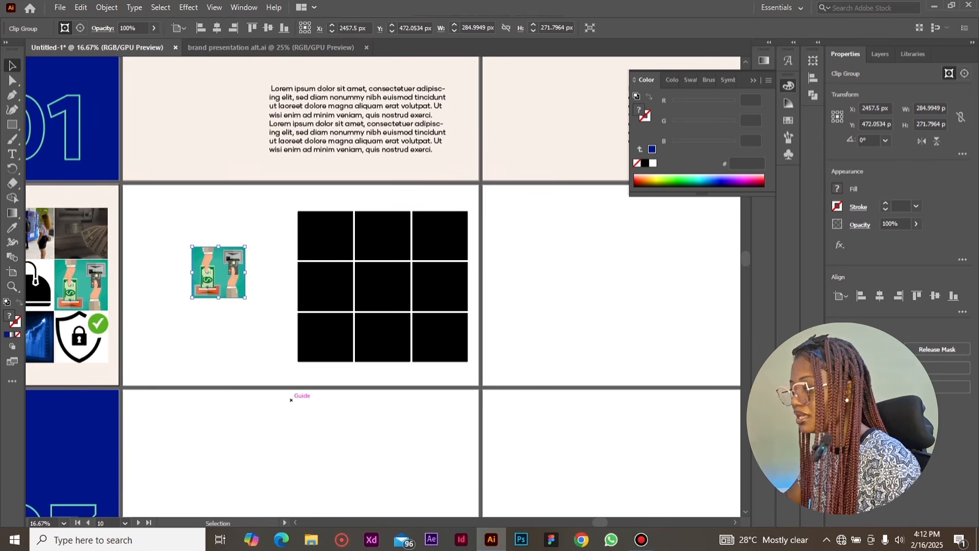
drag(243, 270, 296, 226)
click(325, 235)
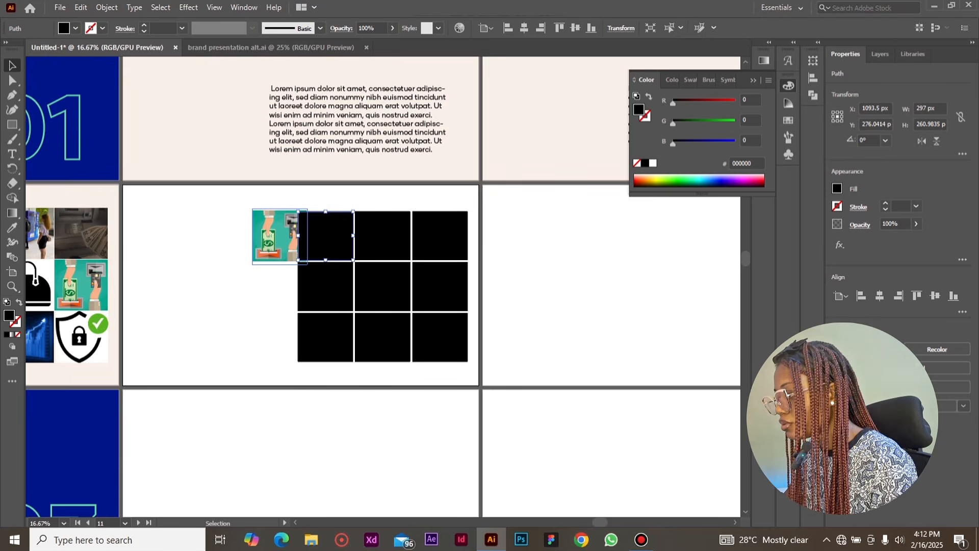
mouse_move(325, 236)
mouse_down()
mouse_move(301, 236)
mouse_move(342, 232)
mouse_up()
right_click(348, 235)
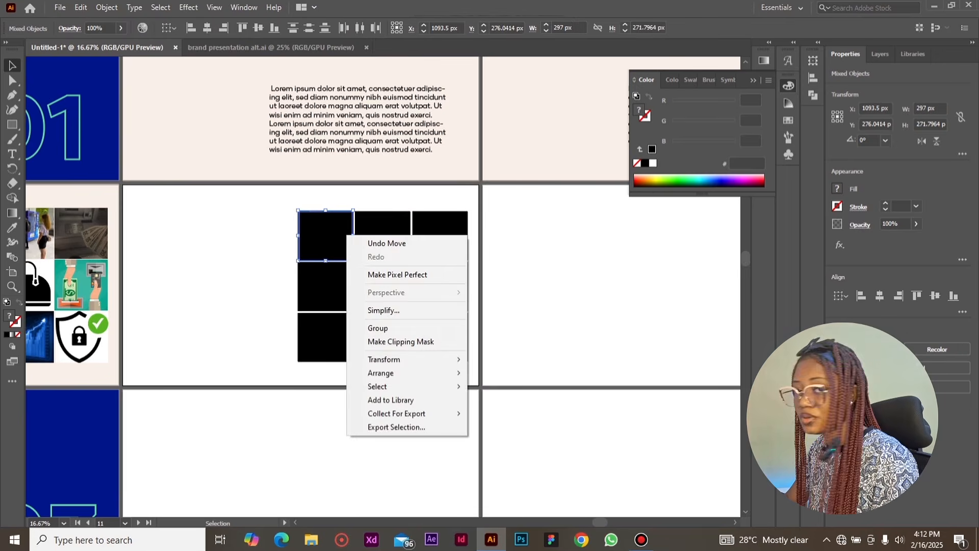
click(401, 341)
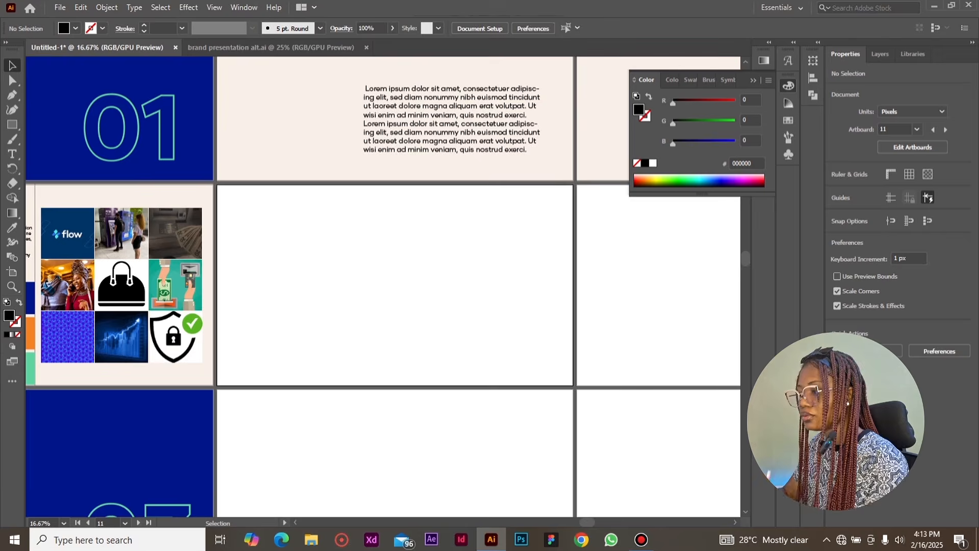
Paste the "Primary logo" page with its description and payee logo in place on the artboard beside the mood board
key(ctrl+v)
key(ctrl+z)
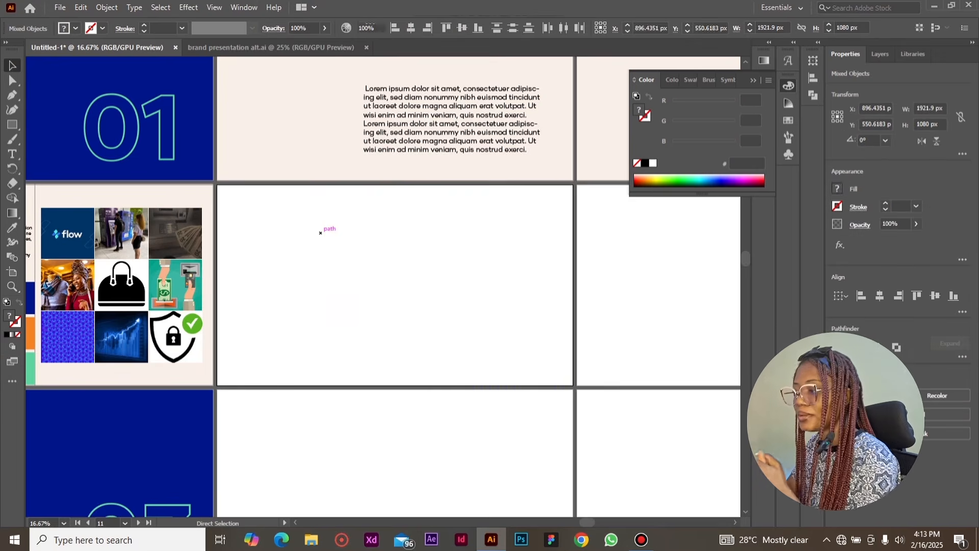
key(ctrl+shift+v)
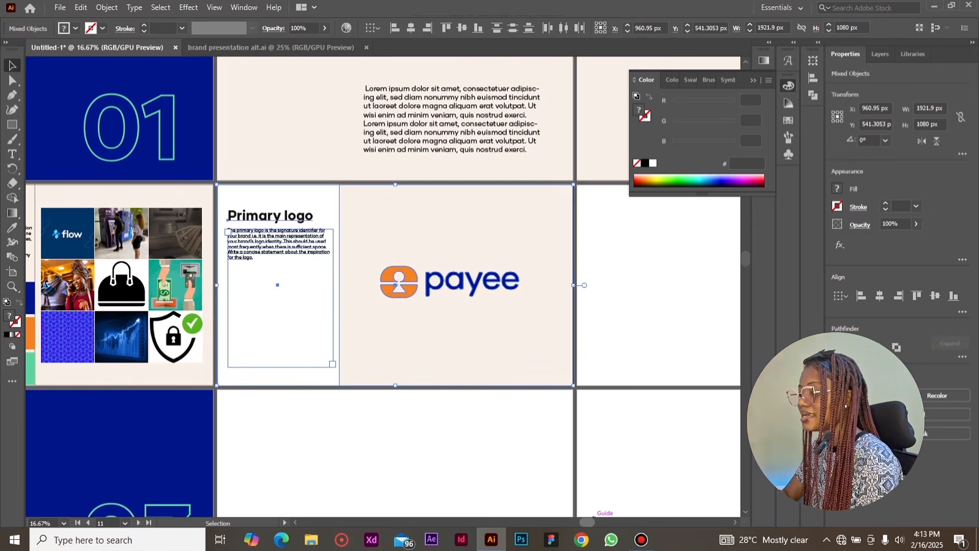
Paste the "Logo rationale" page with the annotated payee logo in place on the artboard after the primary logo
scroll(351, 286, right, 5)
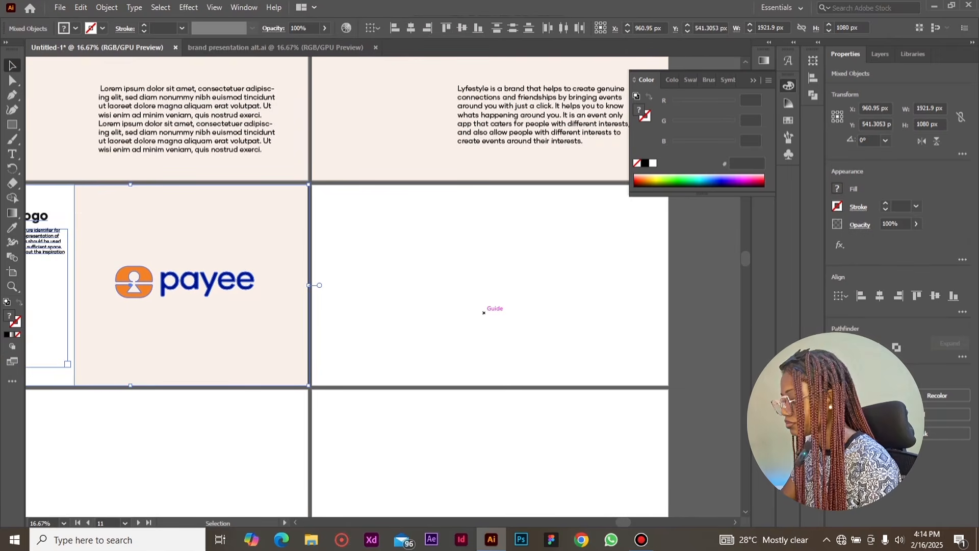
key(ctrl+shift+v)
key(ctrl+z)
click(484, 313)
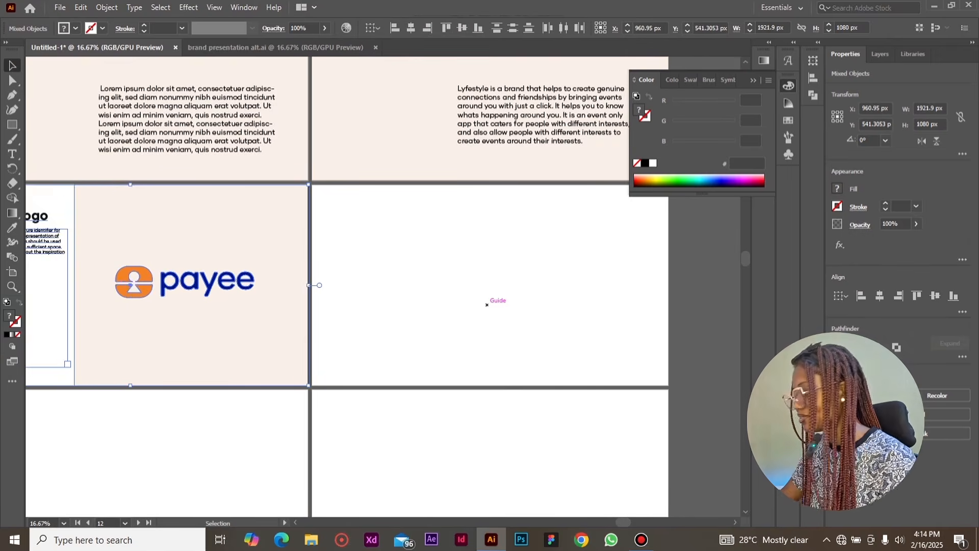
key(ctrl+shift+v)
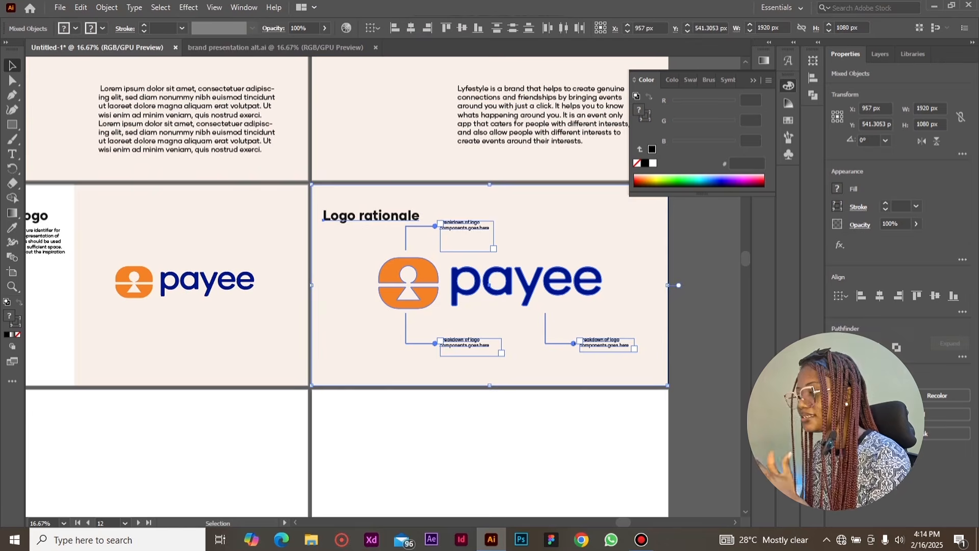
key(ctrl+shift+a)
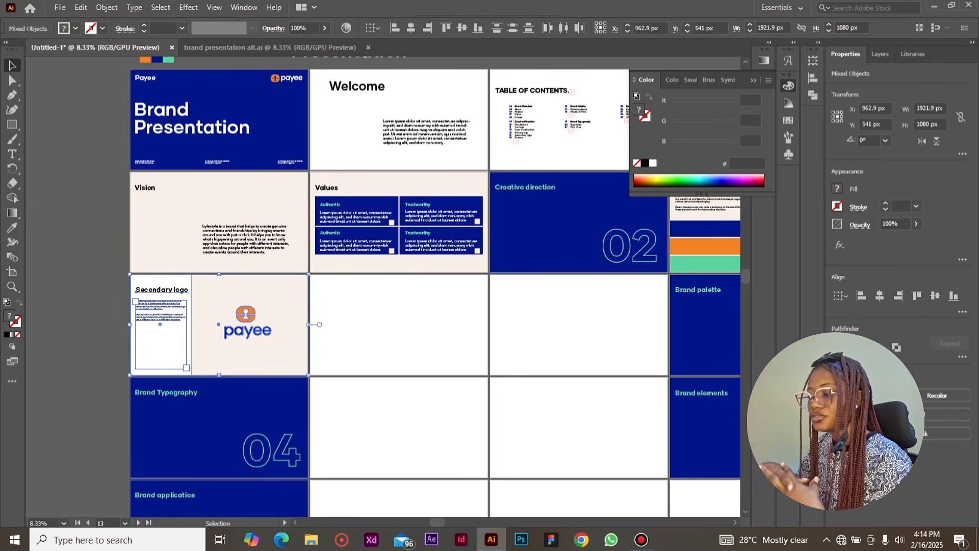
Review the assembled pages across the artboards, from the cover to the logo rationale and secondary logo
key(ctrl+shift+a)
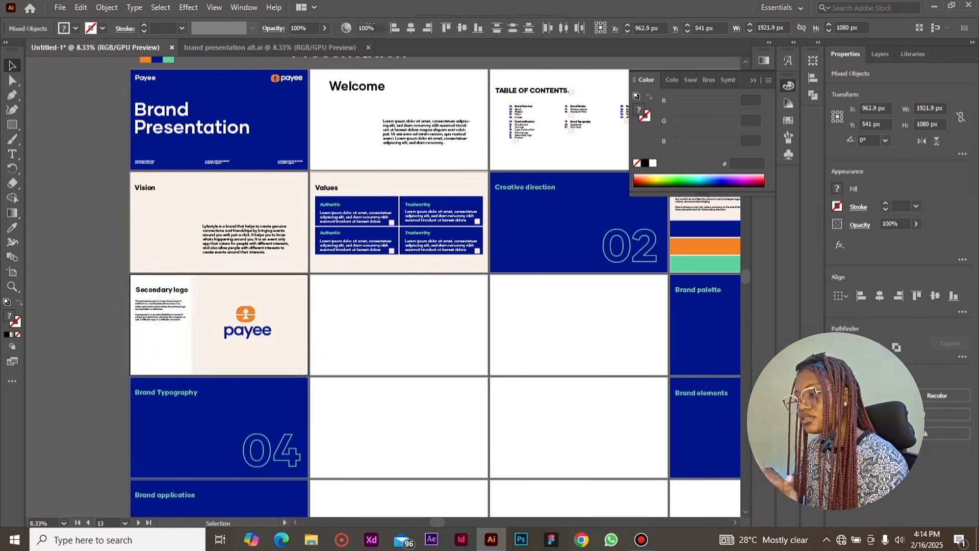
scroll(430, 515, right, 10)
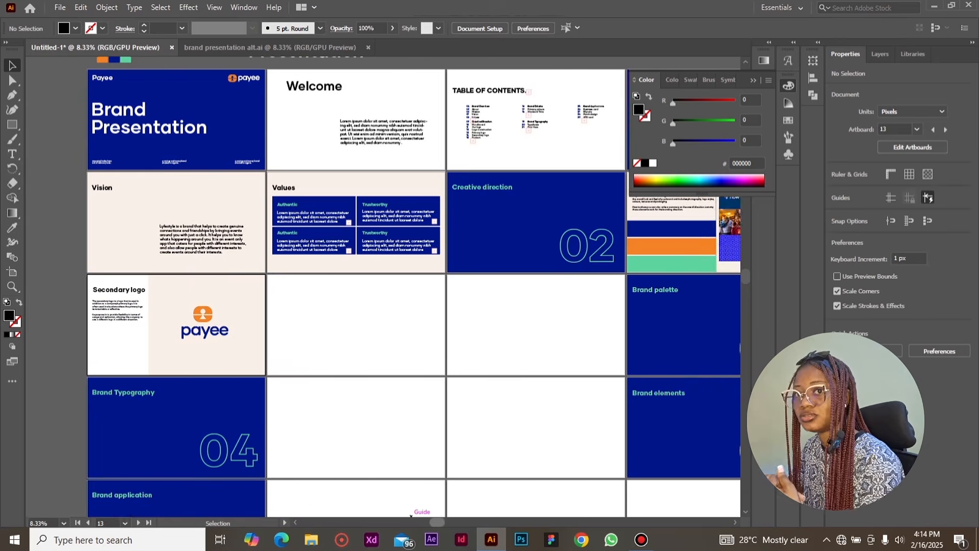
scroll(430, 515, right, 2)
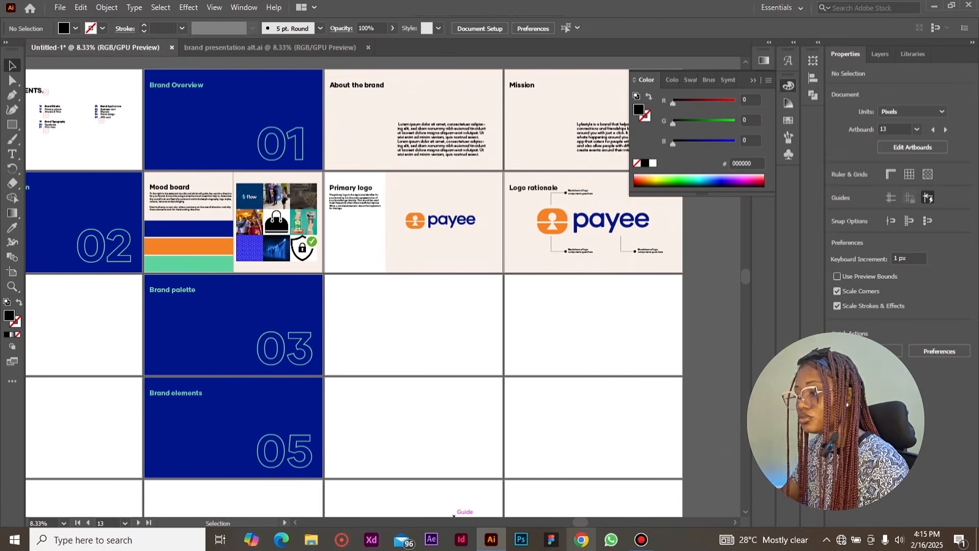
scroll(454, 515, left, 20)
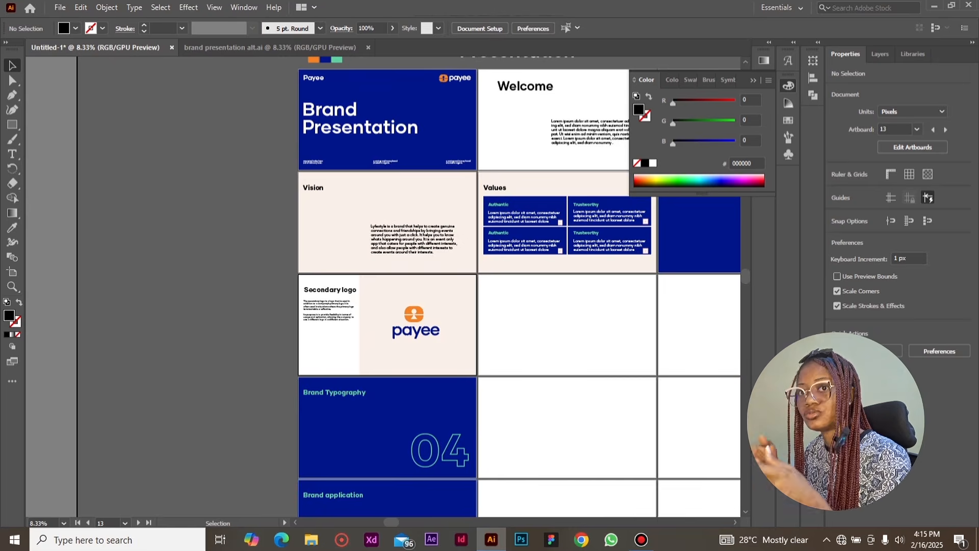
scroll(235, 171, right, 5)
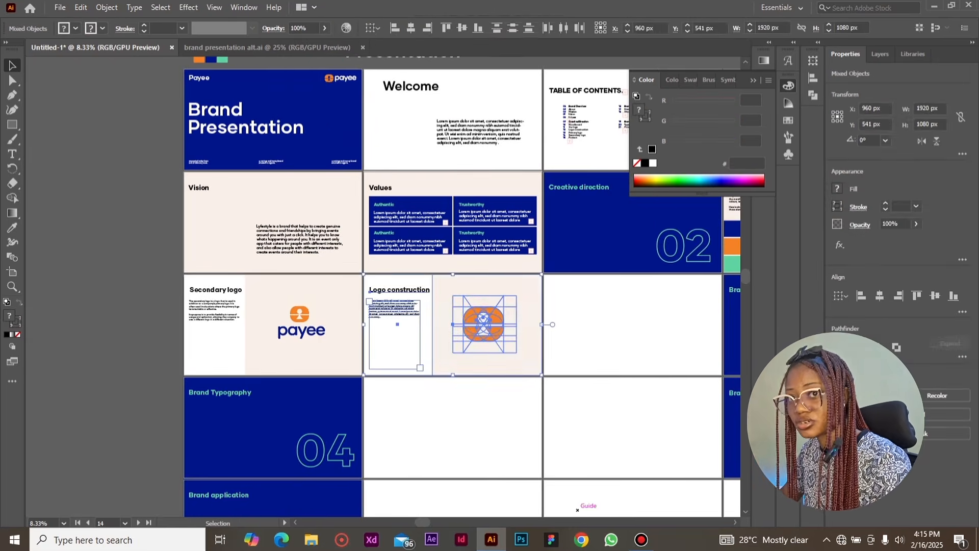
scroll(577, 510, right, 5)
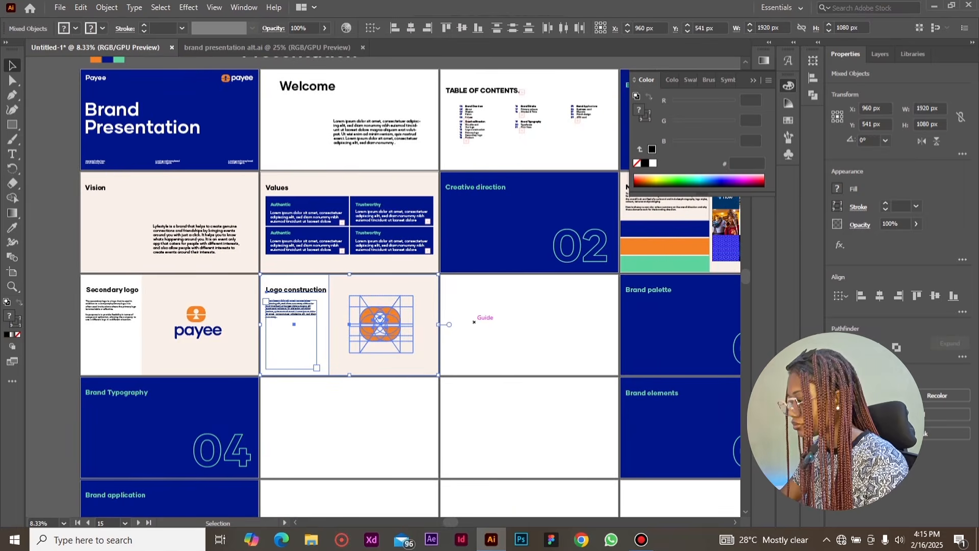
Examine the dashed construction circles and lines around the orange icon on the "Logo construction" page
click(485, 323)
click(369, 315)
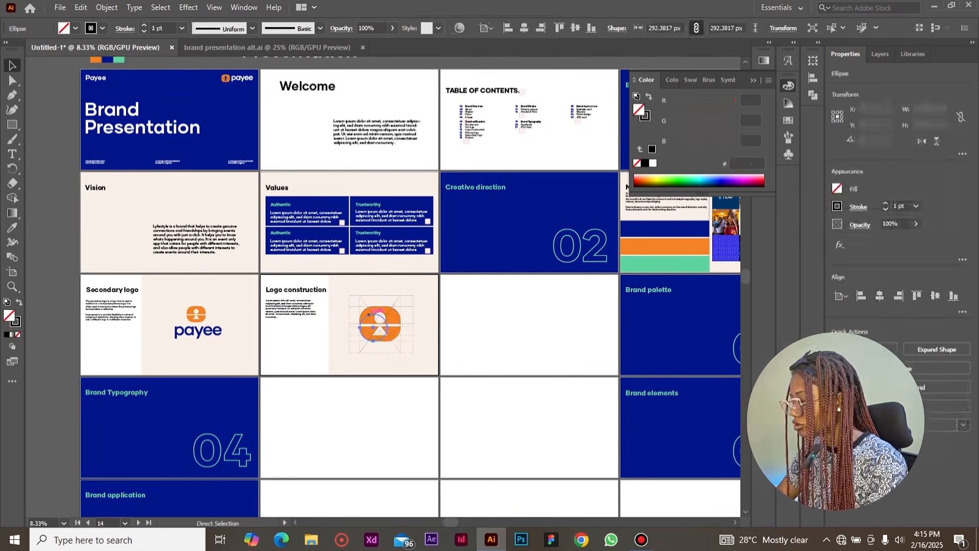
scroll(370, 315, up, 5)
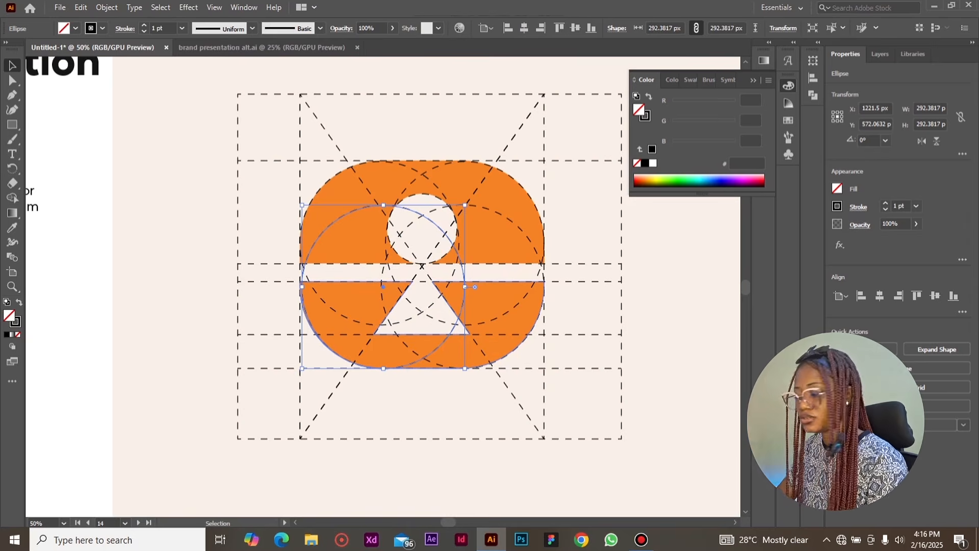
Paste the page with the large orange icon and two small round icon versions onto the artboard after "Logo construction"
key(ctrl+minus)
key(ctrl+minus)
key(ctrl+minus)
click(584, 299)
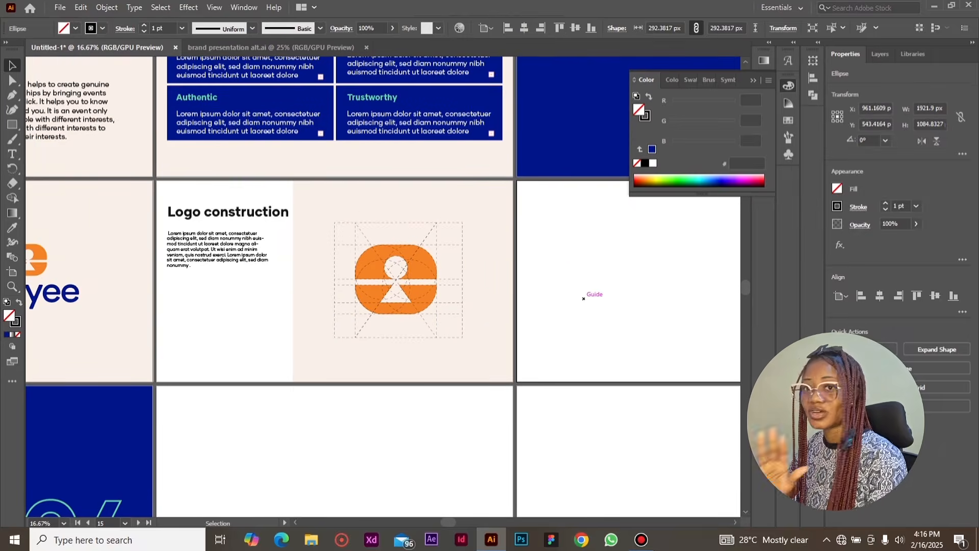
key(ctrl+f)
Place the "Primary colours" page with its blue, orange and green swatches on the artboard after "Brand palette"
drag(448, 522, 538, 522)
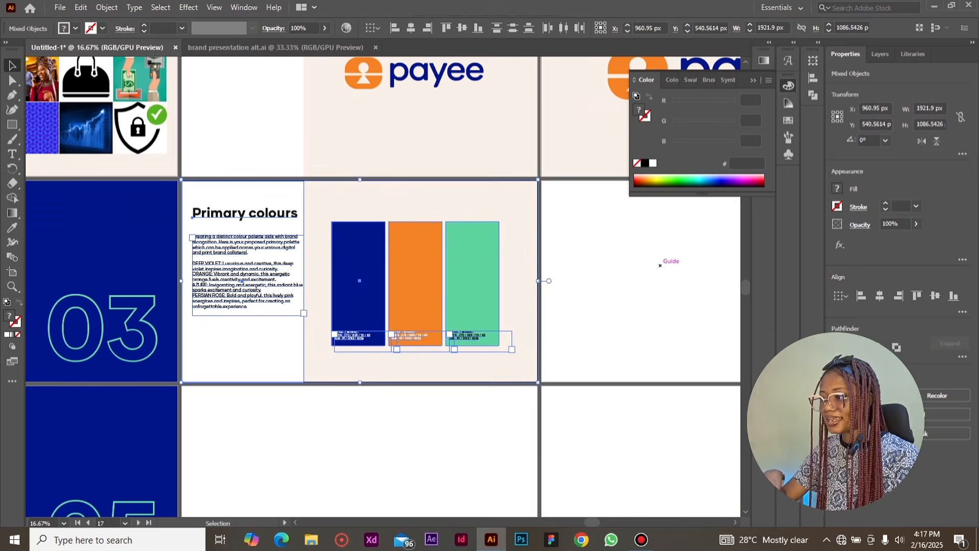
click(660, 266)
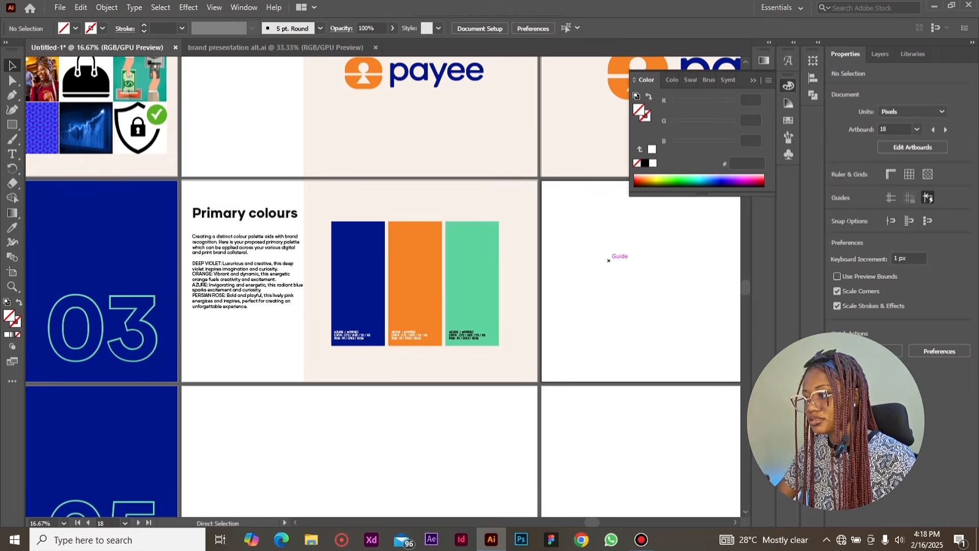
Place the "Shades & Tints" page with its blue, orange and green swatch rows on the artboard after "Primary colours"
key(ctrl+shift+v)
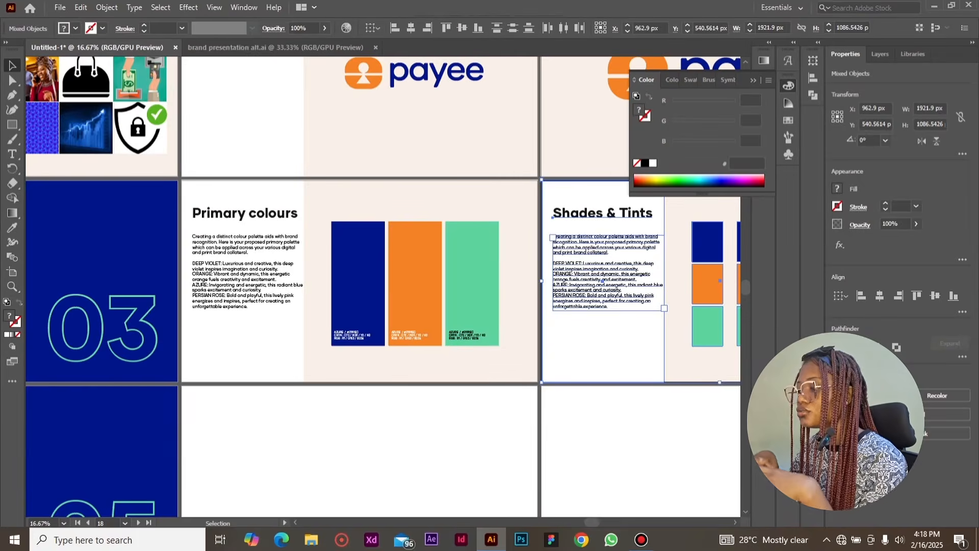
scroll(589, 514, right, 5)
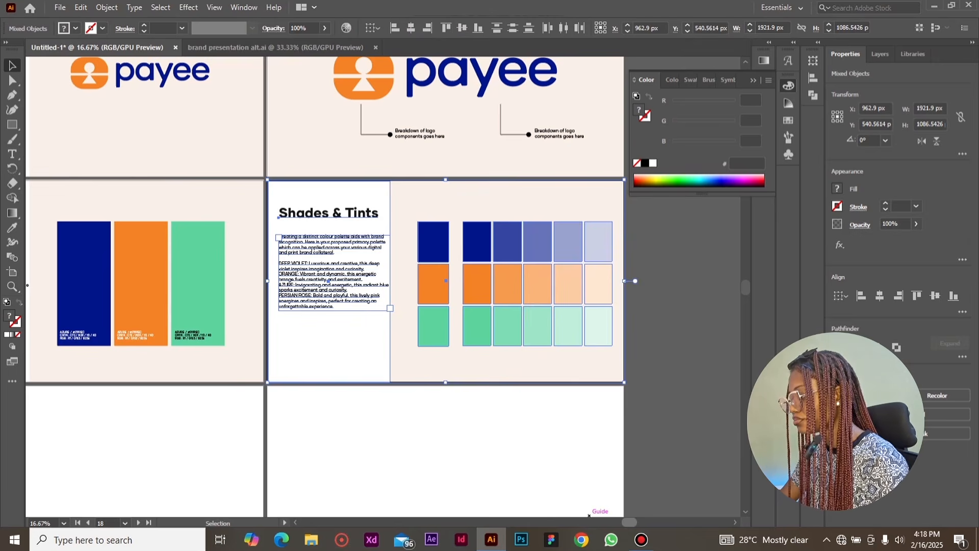
key(ctrl+minus)
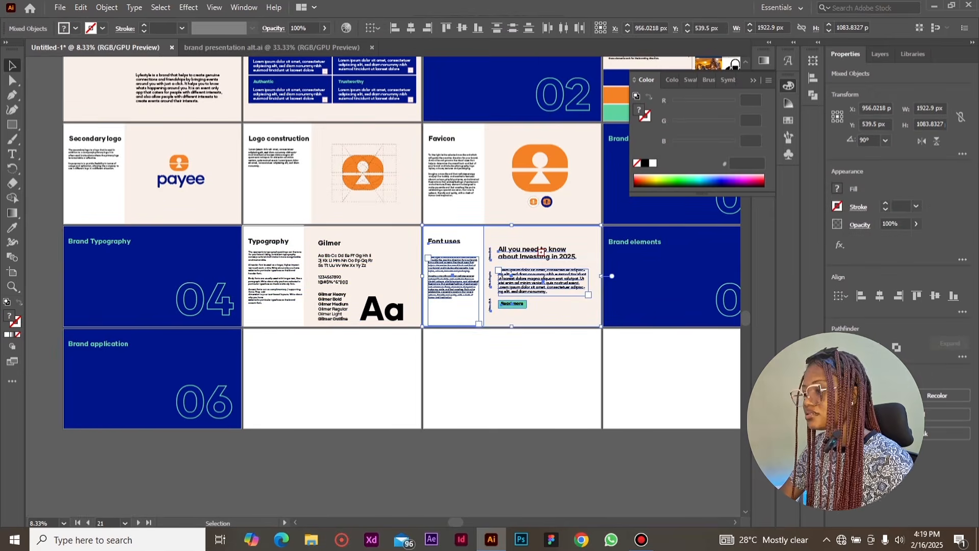
Examine the "Font uses" page with its Gilmer Bold and Gilmer Regular samples and the adjacent "Brand elements" divider
key(ctrl+plus)
key(ctrl+plus)
key(ctrl+plus)
key(ctrl+plus)
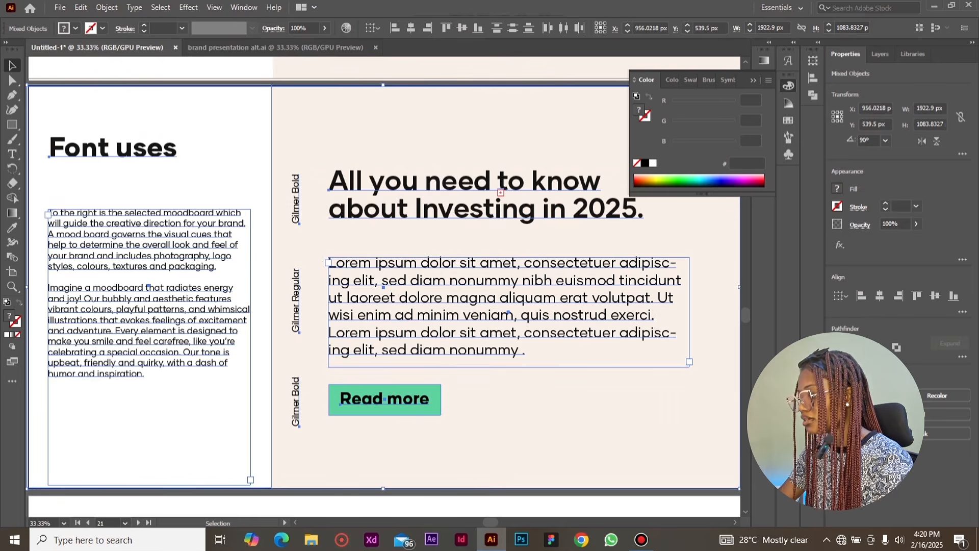
key(ctrl+minus)
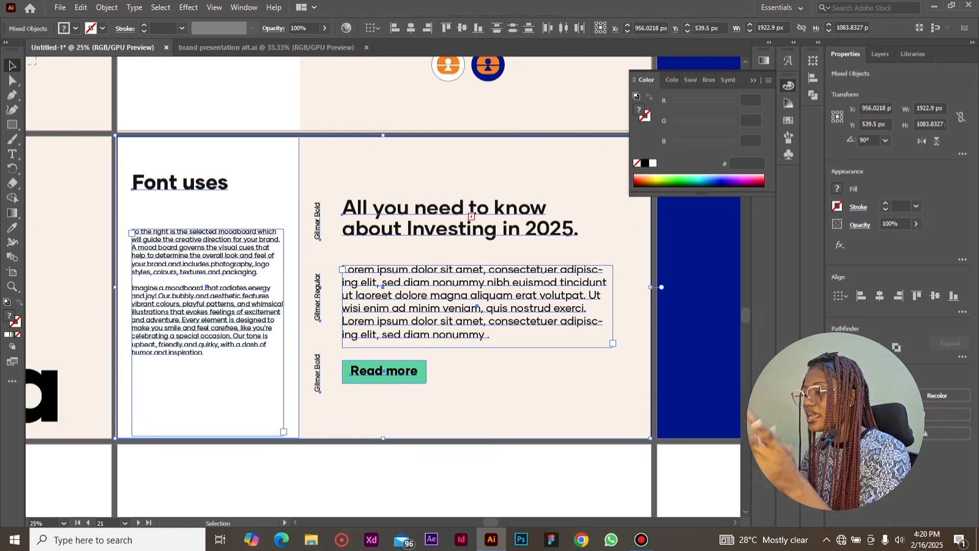
scroll(382, 286, right, 10)
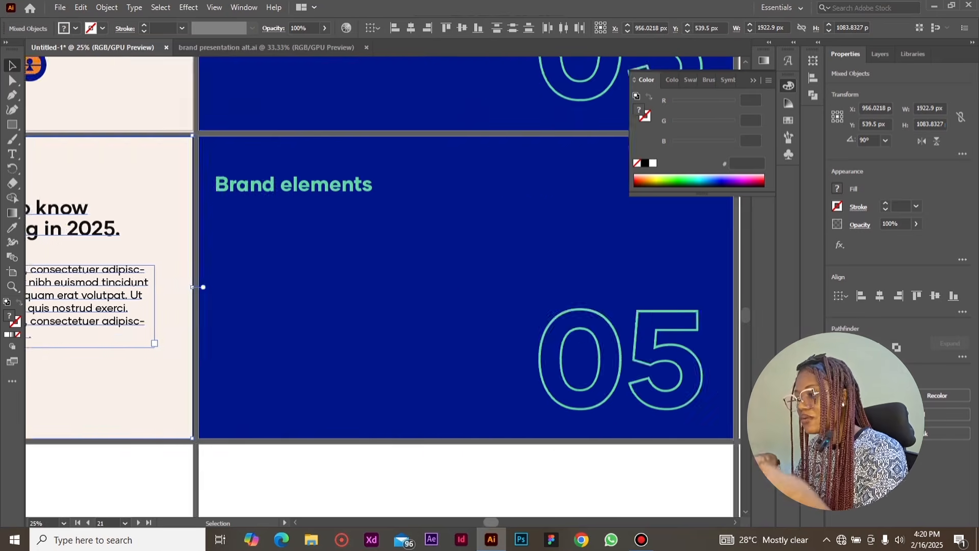
scroll(383, 286, left, 4)
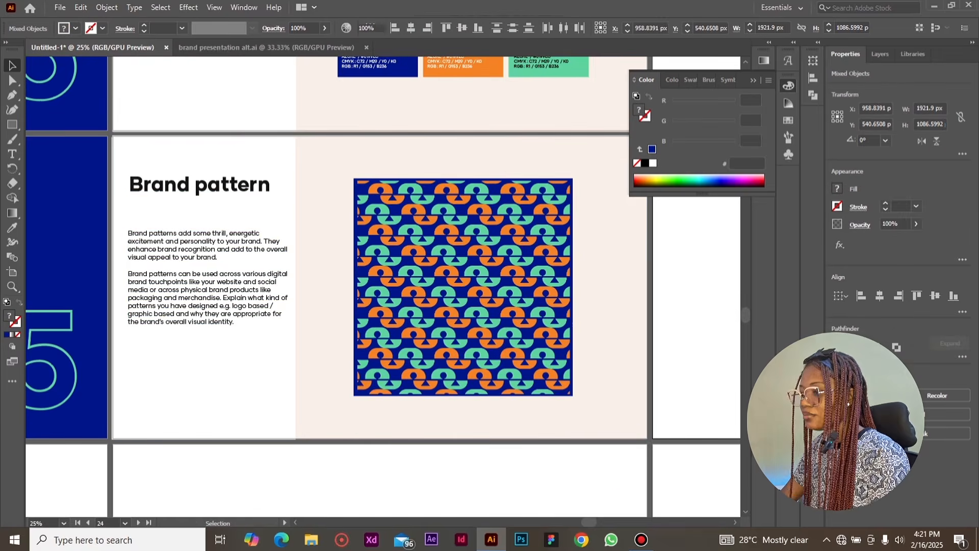
Copy the "Brand Grid" page from the brand presentation alt.ai document onto the empty artboard after "Brand pattern"
click(688, 352)
drag(589, 523, 622, 522)
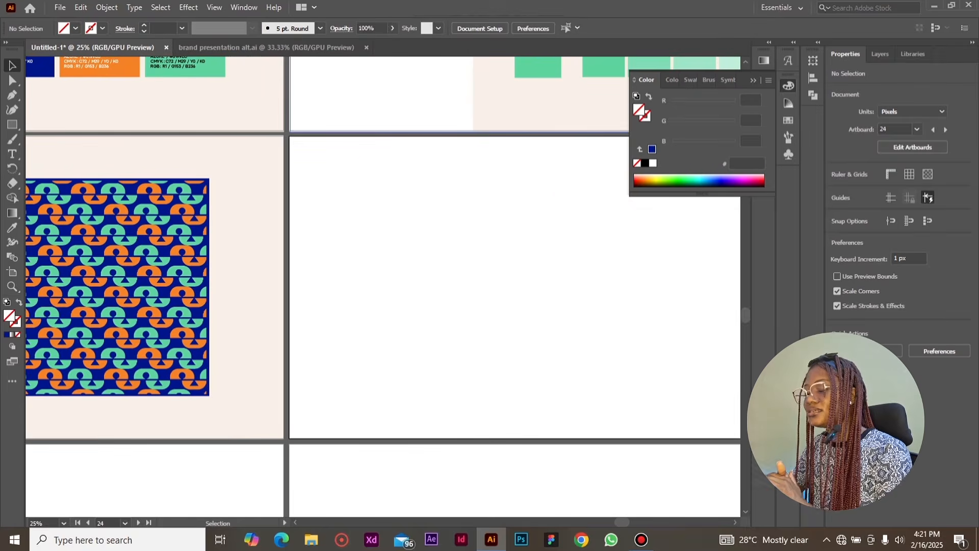
click(266, 47)
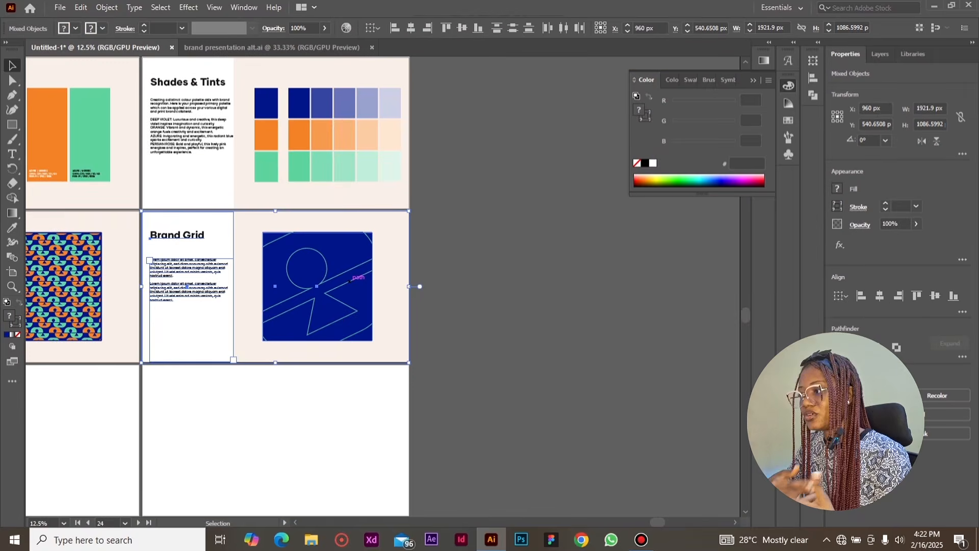
key(ctrl+equal)
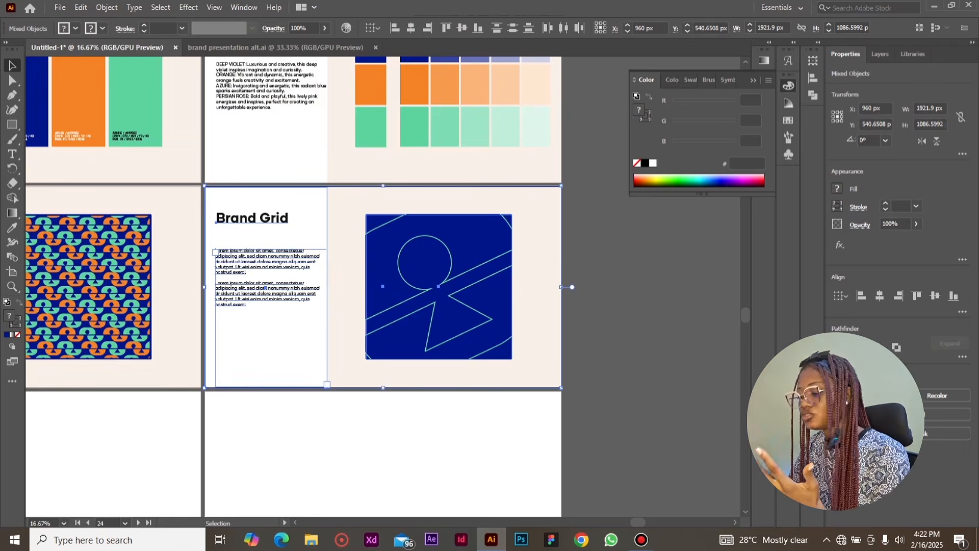
mouse_move(637, 522)
mouse_down()
mouse_move(585, 522)
mouse_move(631, 523)
mouse_up()
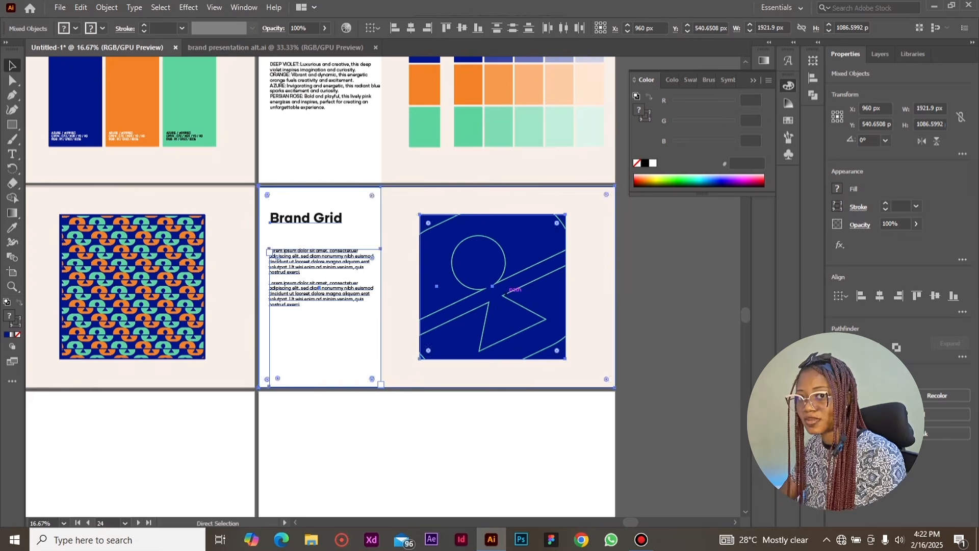
Fill the artboards after the "Brand application" divider with the hoodie, "IG posts", product mockup, cap and "Thank you" pages
key(ctrl+minus)
key(ctrl+minus)
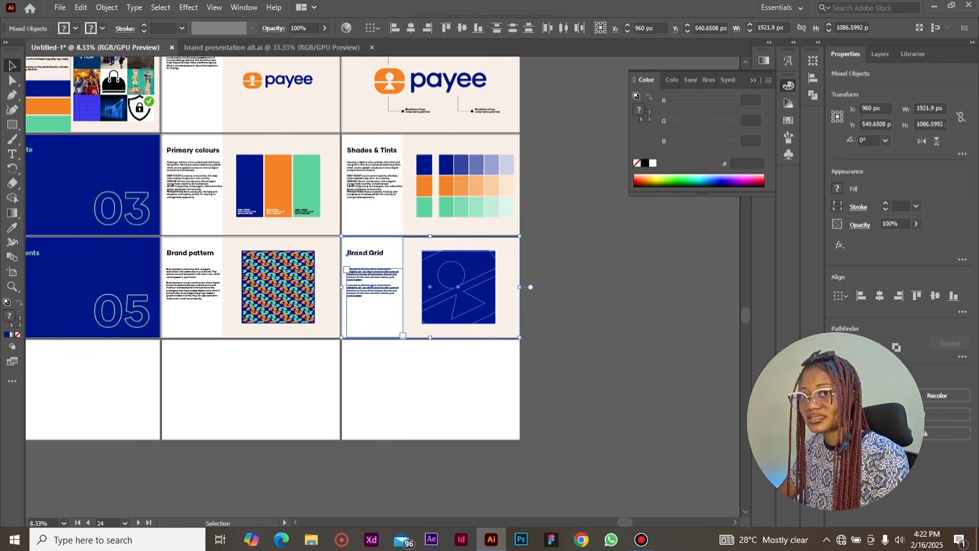
scroll(383, 248, left, 10)
scroll(382, 248, left, 5)
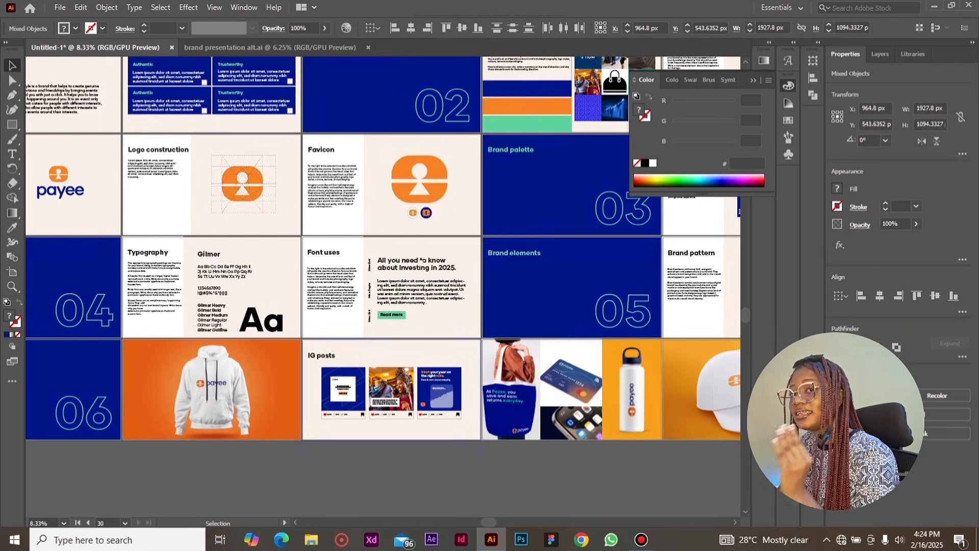
Review the last row of artboards from the hoodie mockup and "IG posts" through to the closing "Thank you" page
drag(488, 522, 499, 522)
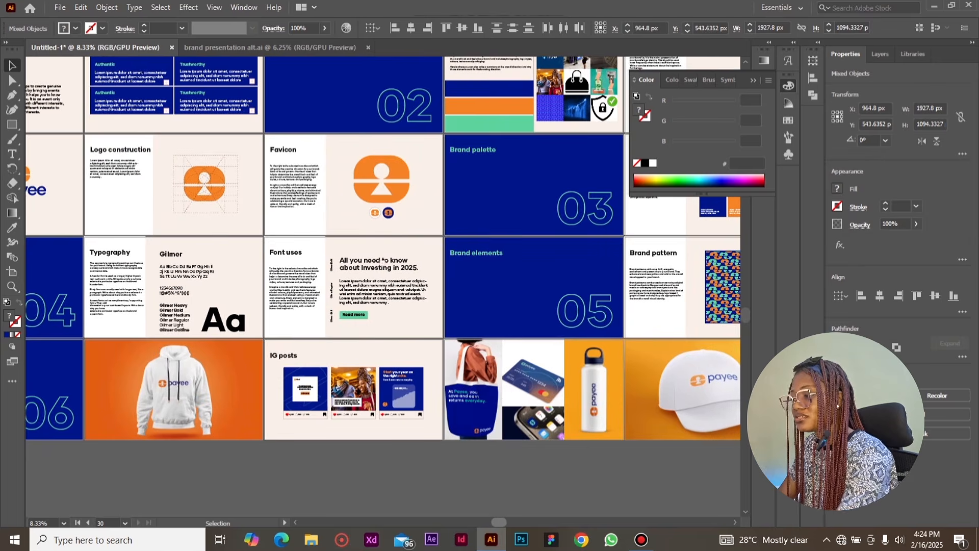
drag(499, 523, 535, 523)
click(515, 482)
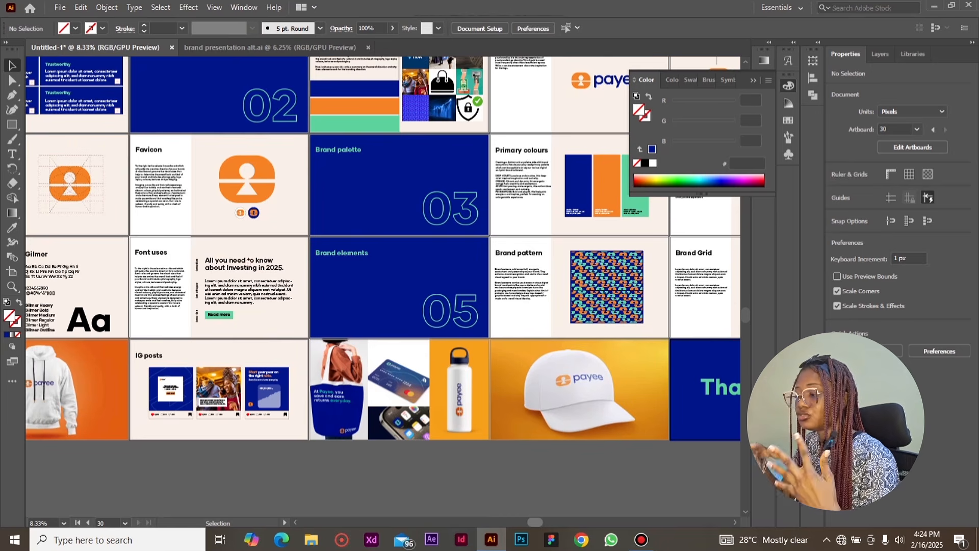
drag(535, 522, 569, 523)
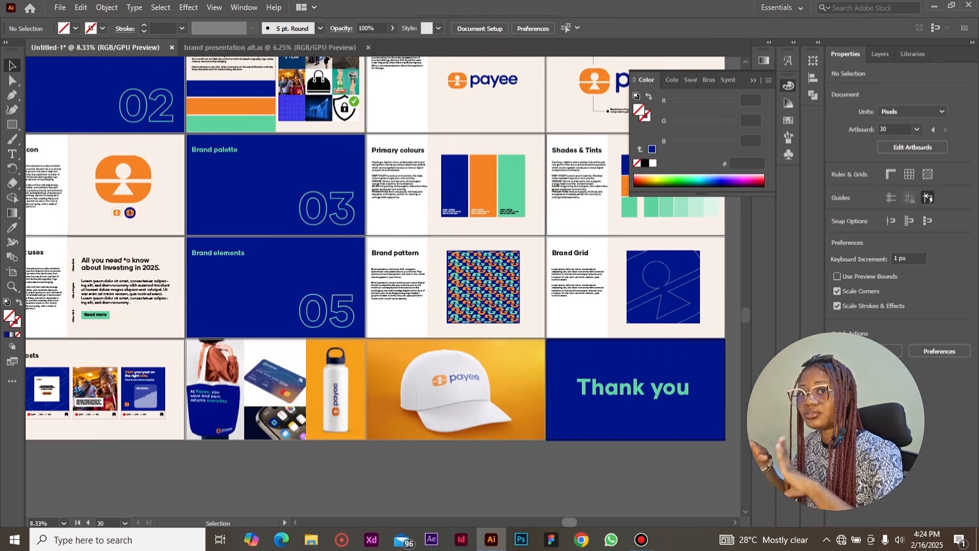